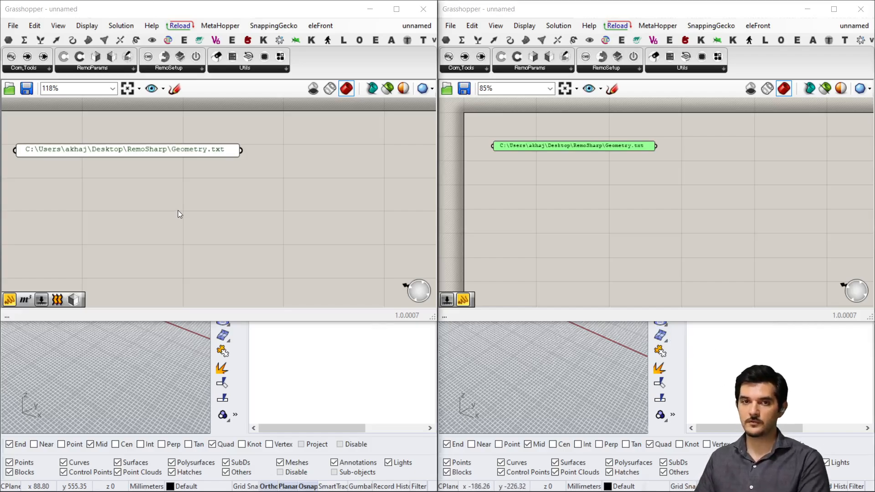
Add a Point parameter to the definition below the Geometry.txt path panel.
right_click_drag(178, 210, 218, 210)
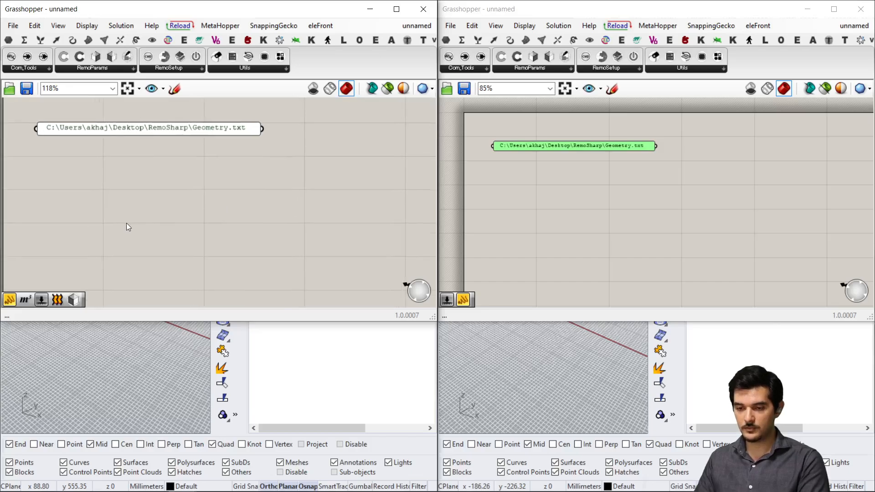
double_click(126, 222)
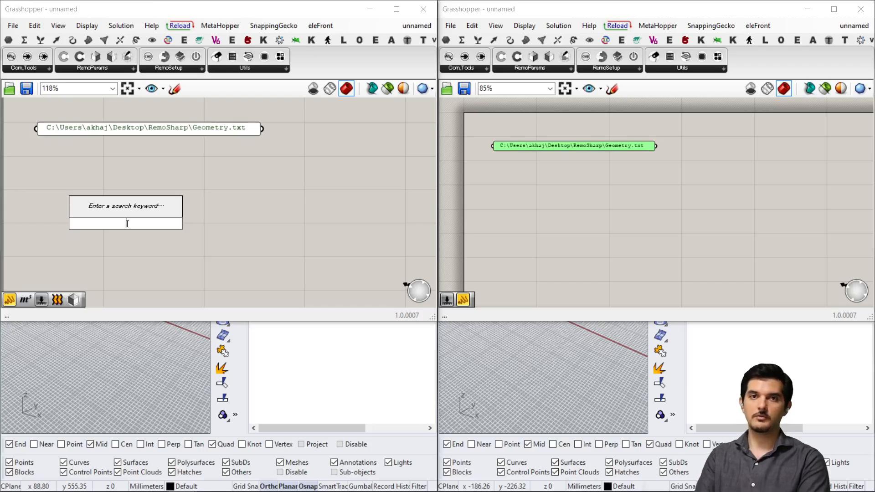
type("point")
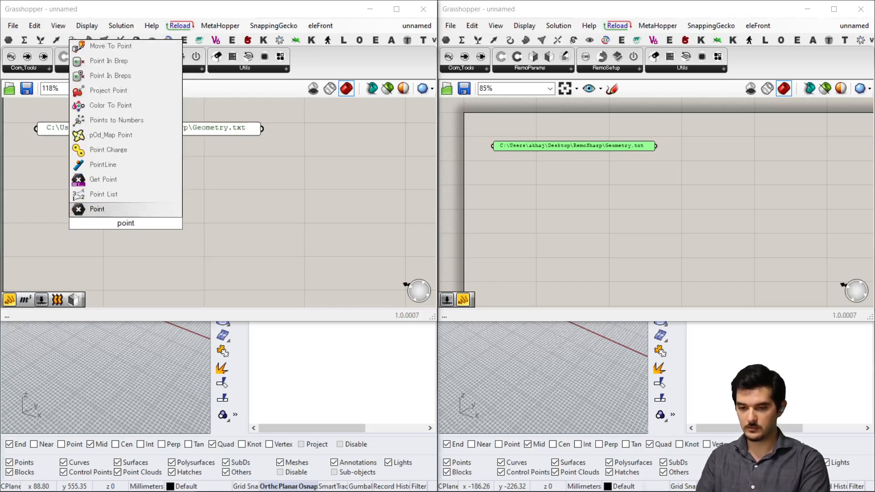
key("Return")
Set multiple points on the Point parameter by placing four points on the grid in the Rhino Perspective viewport.
right_click(126, 223)
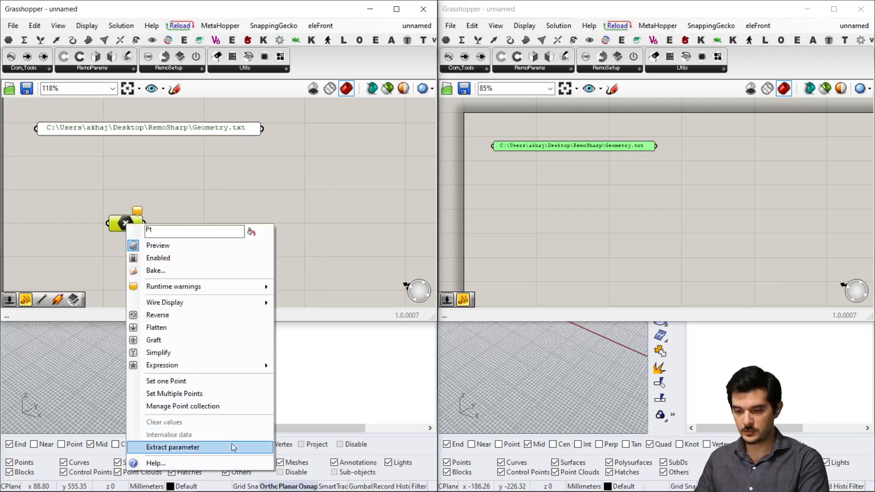
left_click(203, 394)
left_click(64, 352)
left_click(36, 384)
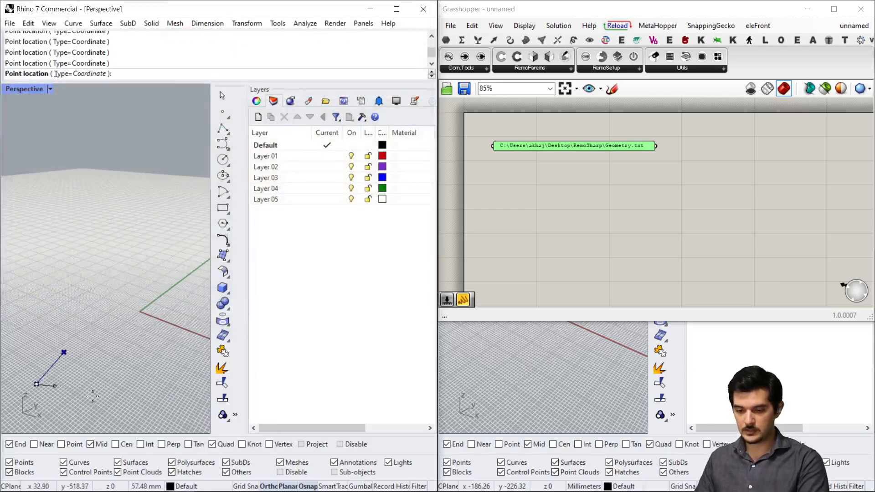
left_click(95, 390)
left_click(145, 375)
key("Return")
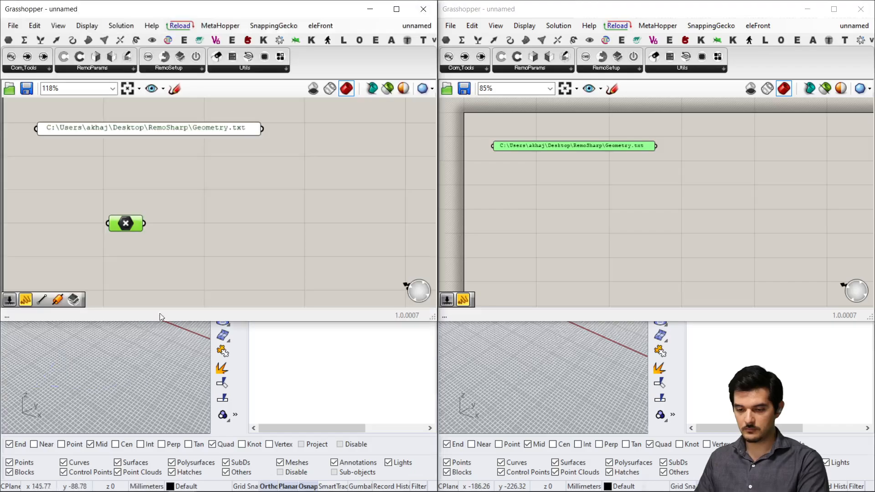
Add a List Item component and wire the Point parameter into its list input.
left_click(187, 211)
double_click(187, 213)
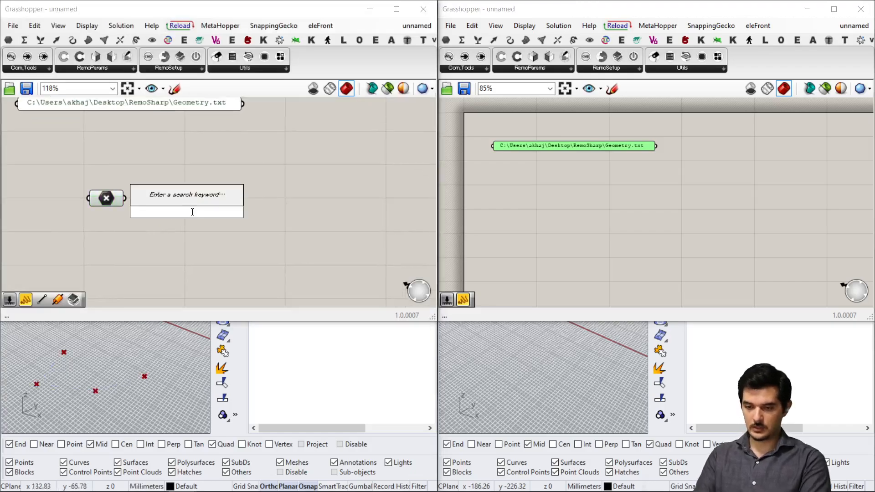
type("item")
key("Return")
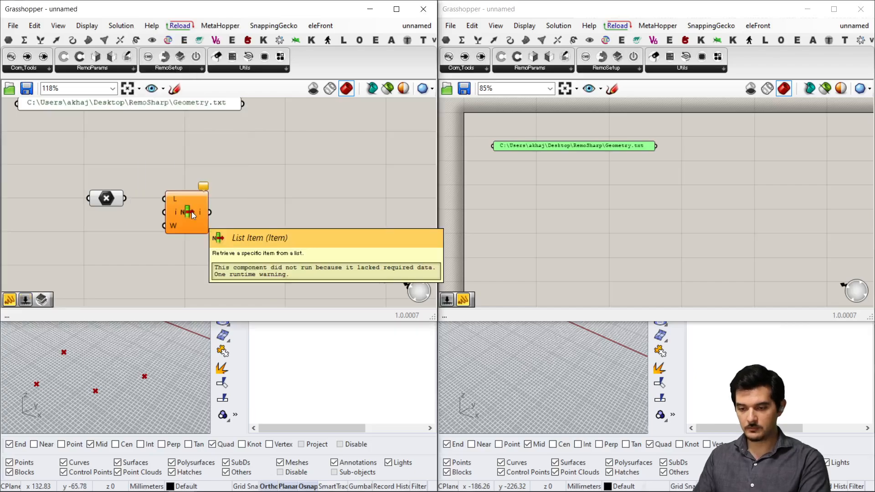
left_click_drag(125, 198, 164, 199)
Extend the List Item component with the extra outputs +1, +2 and +3.
scroll(189, 212, "up", 5)
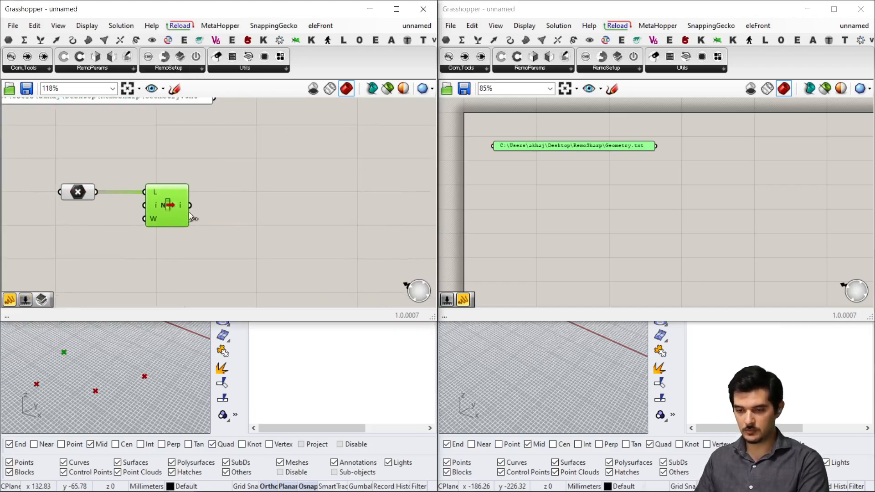
left_click(176, 241)
scroll(190, 241, "down", 6)
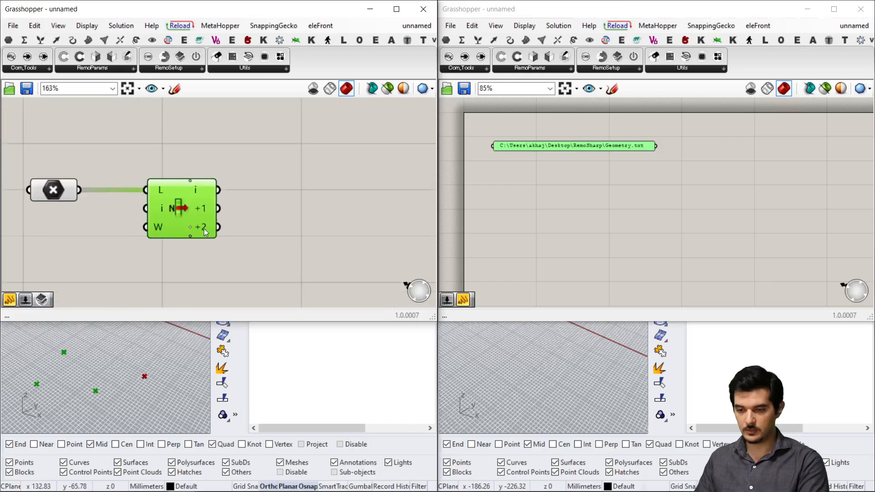
scroll(211, 224, "up", 5)
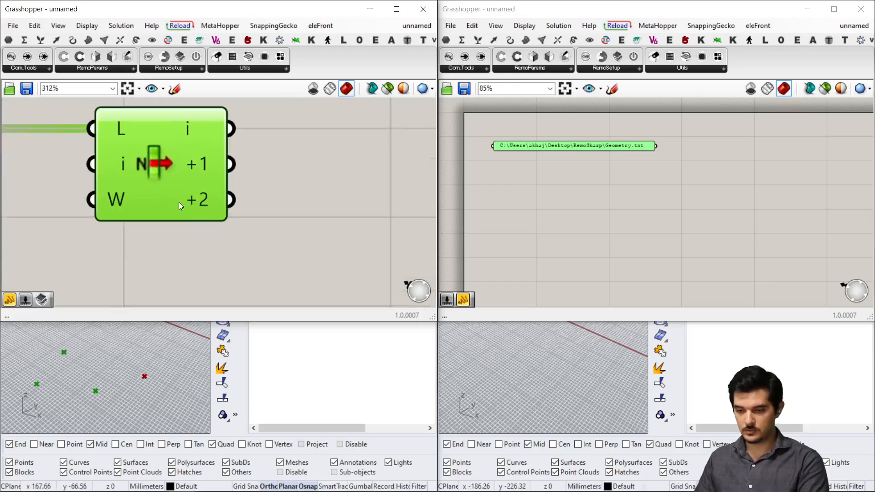
left_click(178, 220)
scroll(258, 190, "down", 2)
scroll(257, 190, "down", 2)
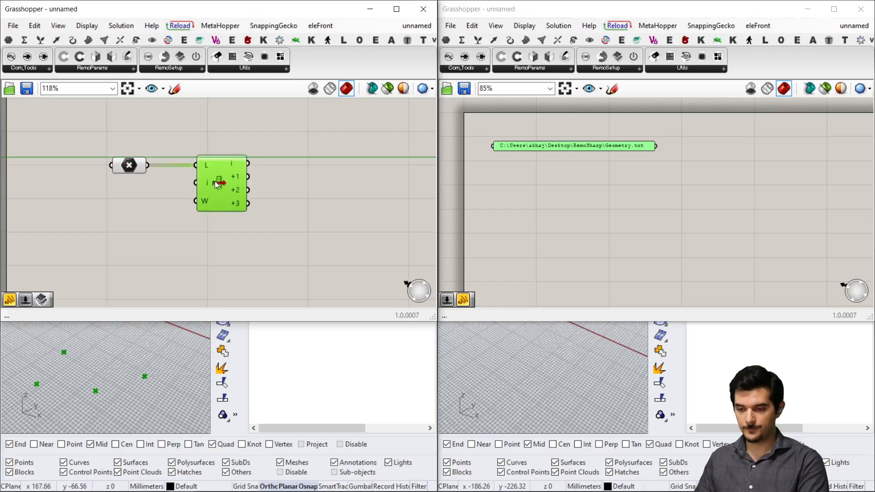
Add a Sphere component and wire the List Item outputs i and +1 into its base input.
double_click(286, 160)
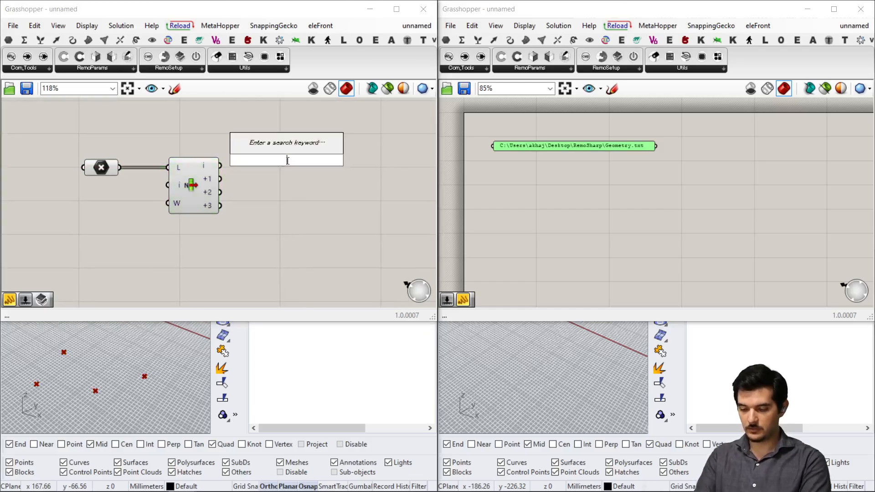
type("sphe")
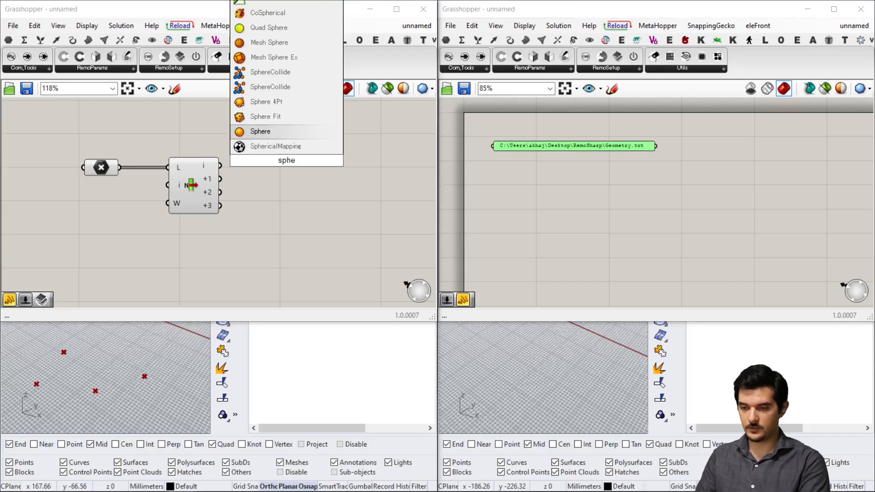
key("Return")
left_click_drag(220, 165, 281, 166)
Add a number slider with the value 60 and wire it into the Sphere's radius input.
double_click(229, 132)
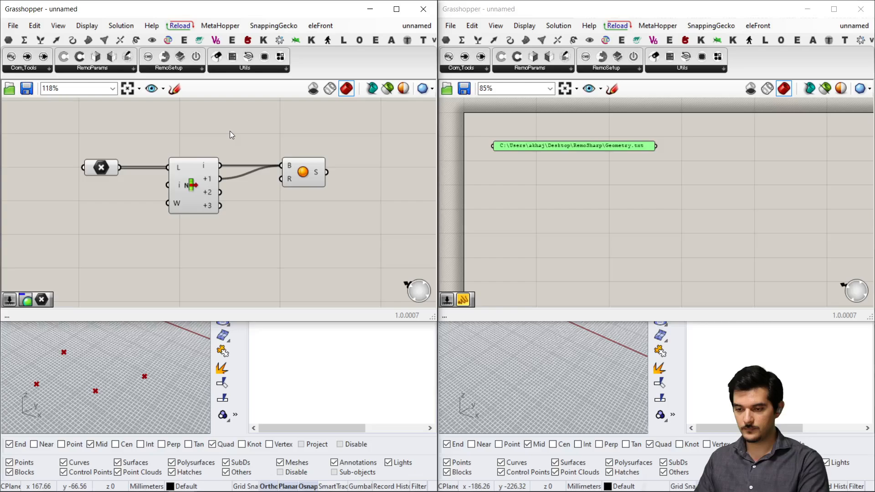
type("60")
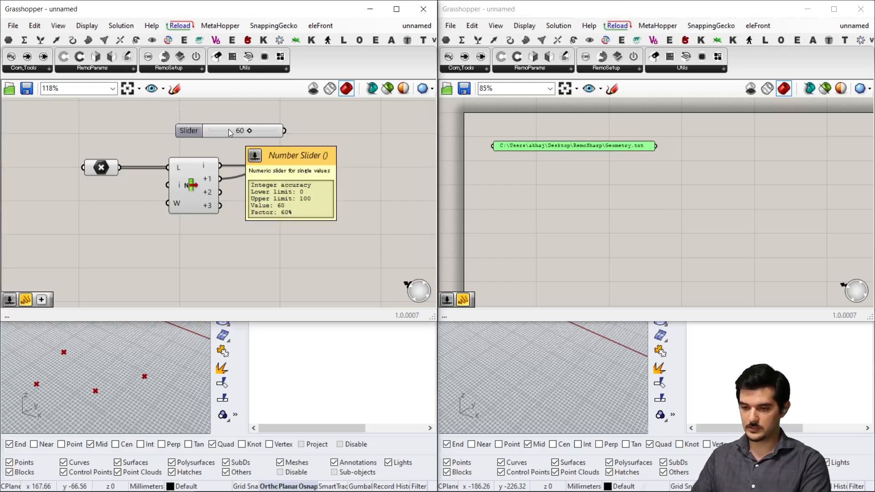
key("Return")
left_click_drag(277, 137, 282, 178)
left_click_drag(297, 172, 303, 172)
left_click(296, 196)
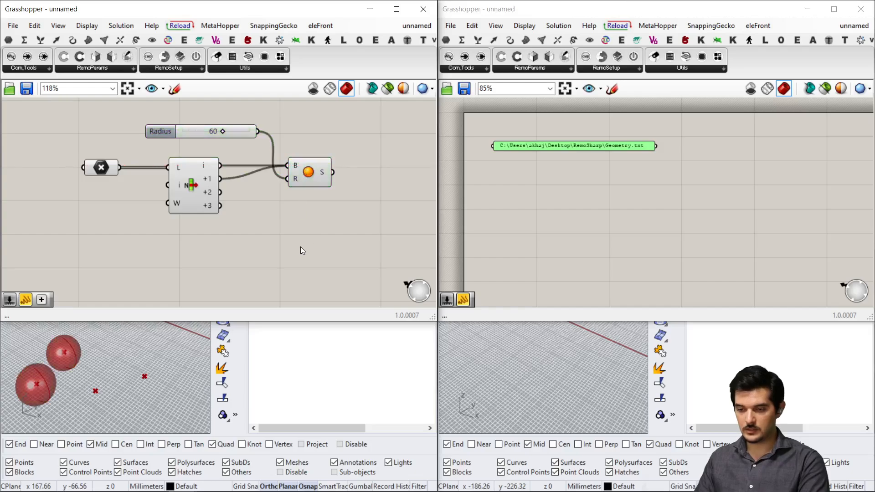
Add a Center Box component and wire the List Item outputs +2 and +3 into its base input.
double_click(300, 247)
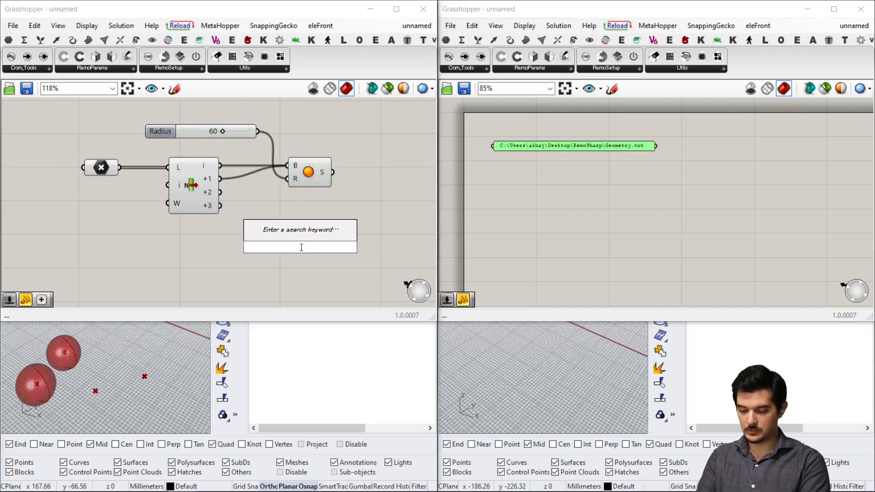
type("center")
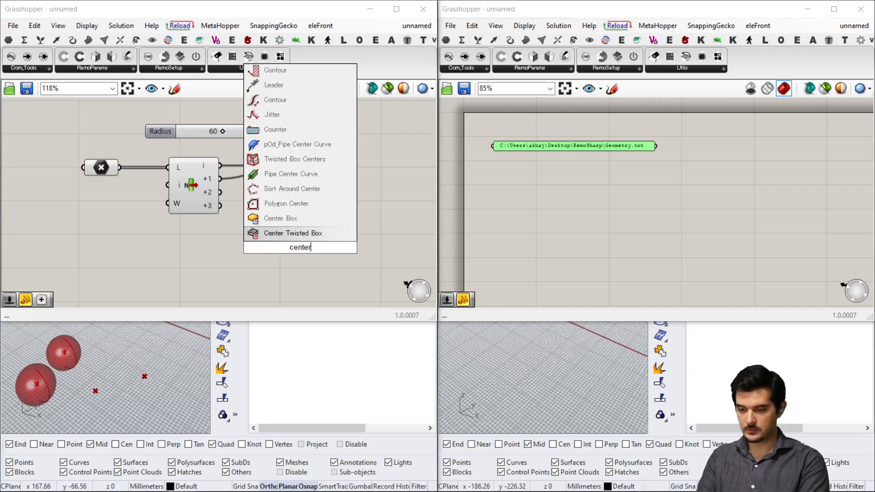
left_click(280, 218)
left_click_drag(220, 192, 278, 225)
left_click_drag(220, 205, 300, 246, "shift")
Try to drive the Center Box's X, Y and Z inputs with a panel reading "-30 to 30", and delete the panel.
double_click(185, 247)
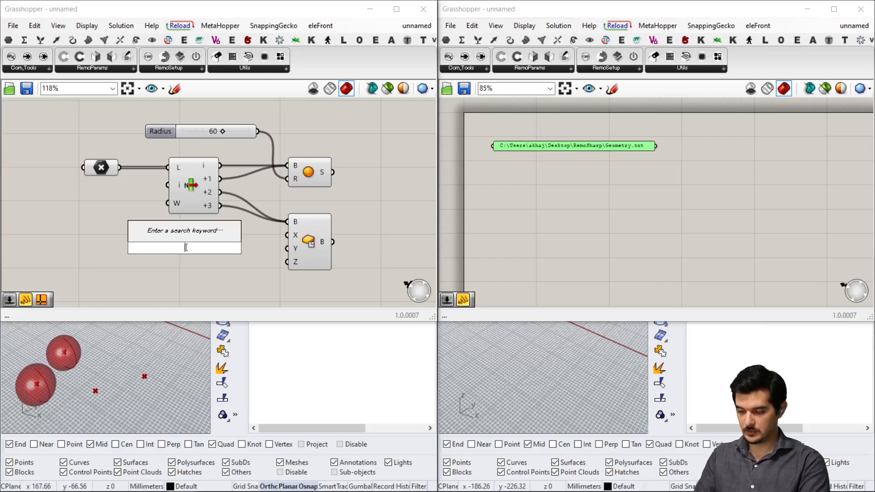
type("-")
key("BackSpace")
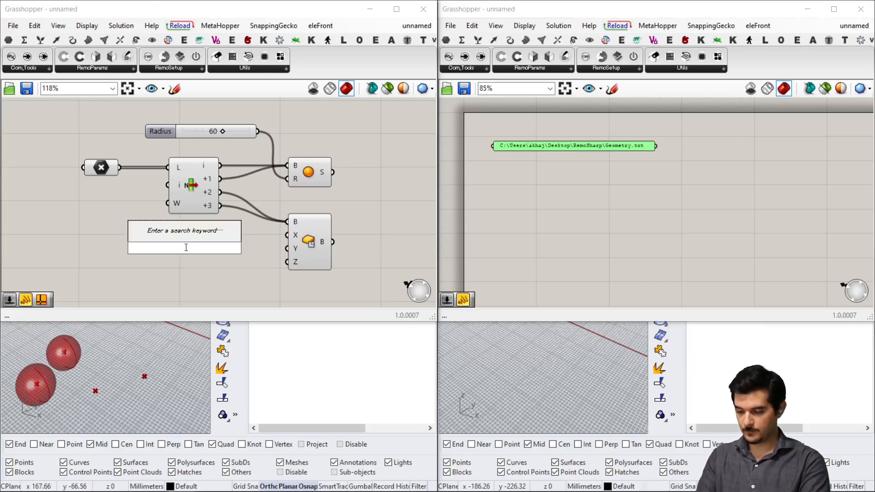
type("//")
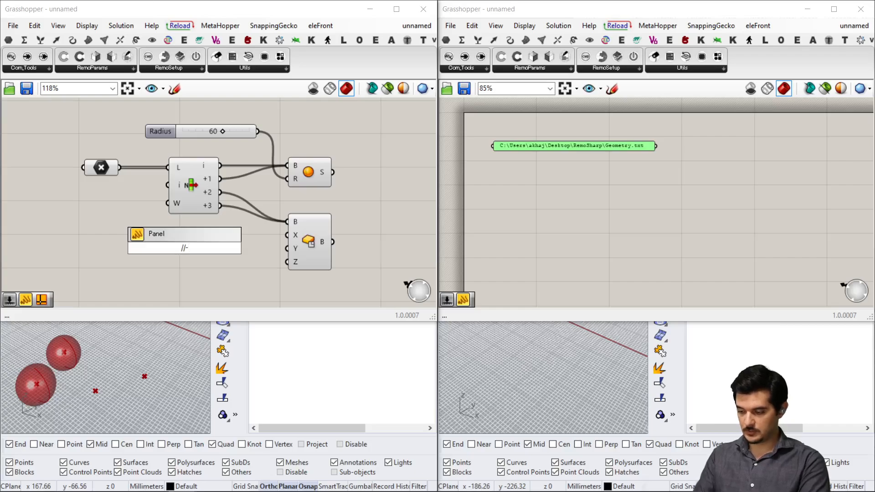
type("-30 to")
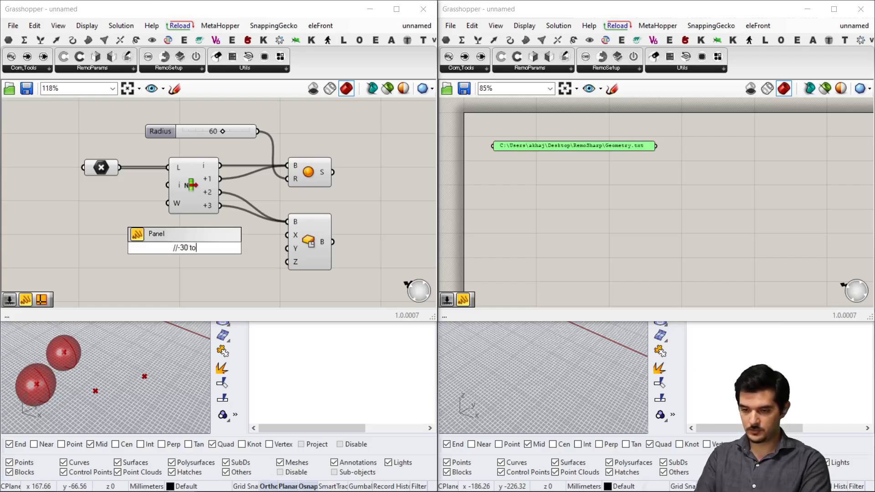
type(" 30")
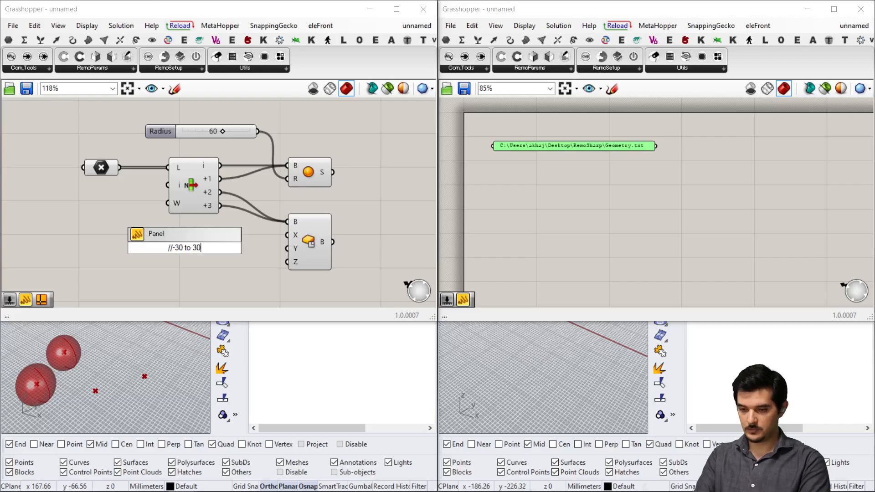
key("Return")
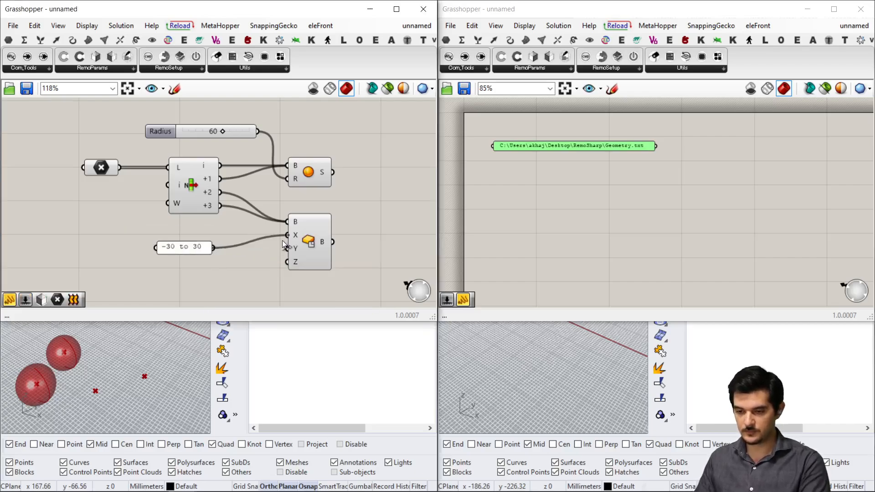
mouse_move(286, 248)
left_mouse_down()
mouse_move(213, 247)
mouse_move(286, 262)
left_mouse_up()
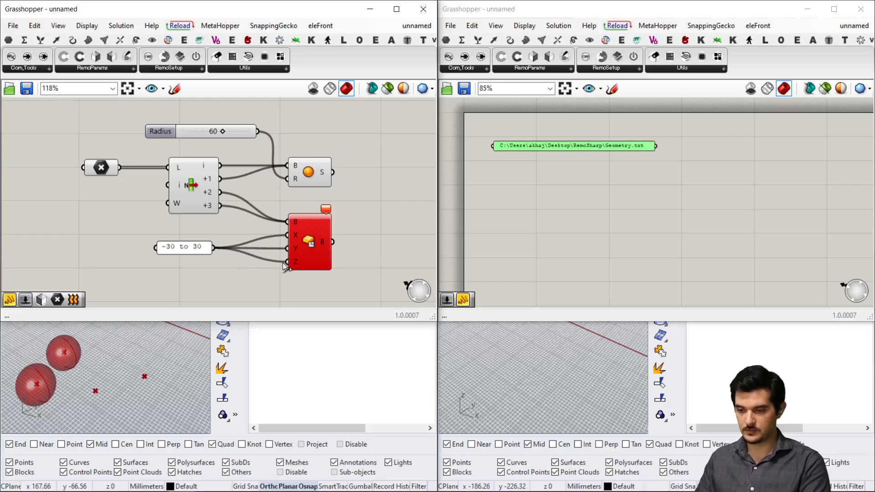
mouse_move(230, 231)
left_mouse_down()
mouse_move(193, 255)
mouse_move(198, 250)
left_mouse_up()
key("Delete")
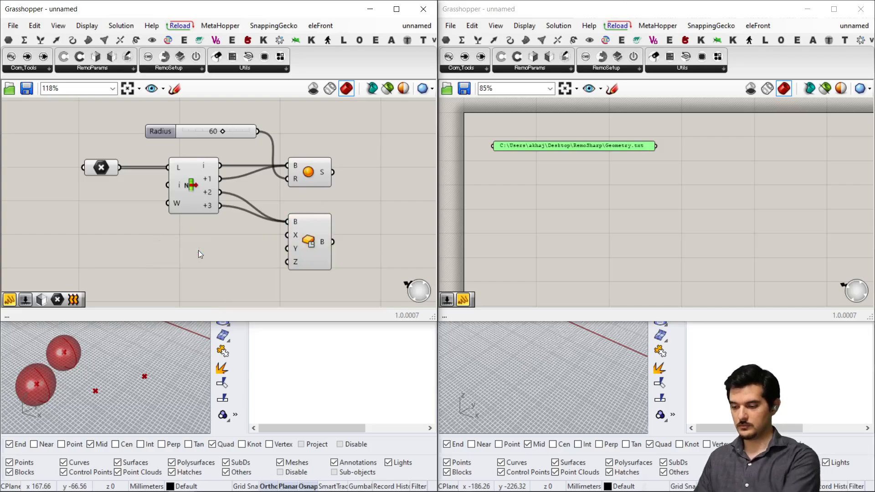
Add a number slider, wire it into the Center Box's X, Y and Z inputs, and set it to 45.
double_click(198, 250)
type("15")
key("Return")
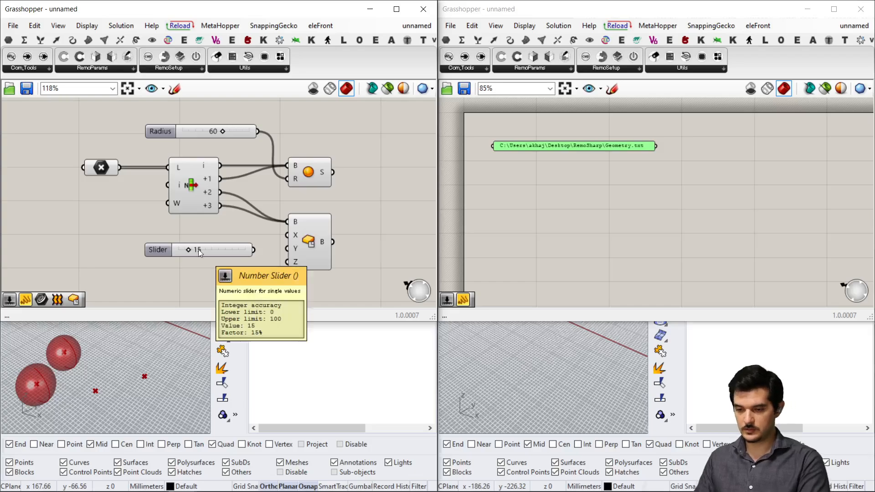
left_click_drag(287, 235, 286, 261)
left_click_drag(180, 250, 204, 249)
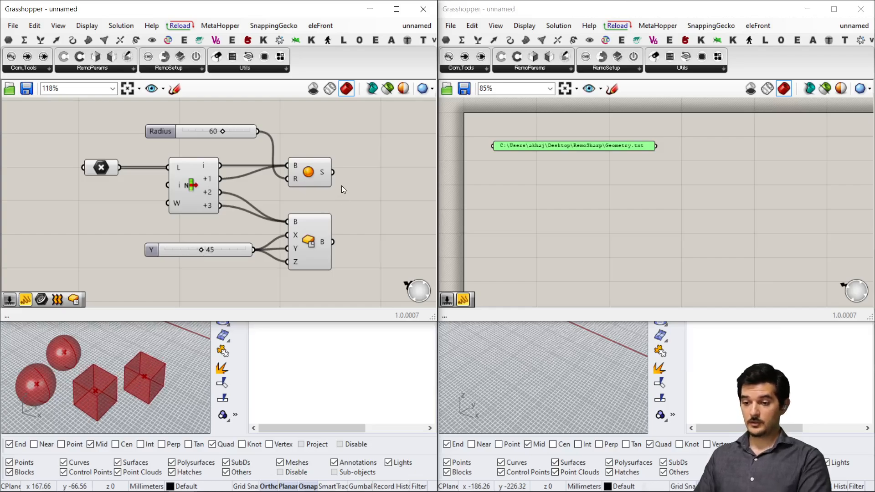
Add a Merge component and wire the Sphere output into D1 and the Center Box output into D2.
scroll(341, 185, "down", 2)
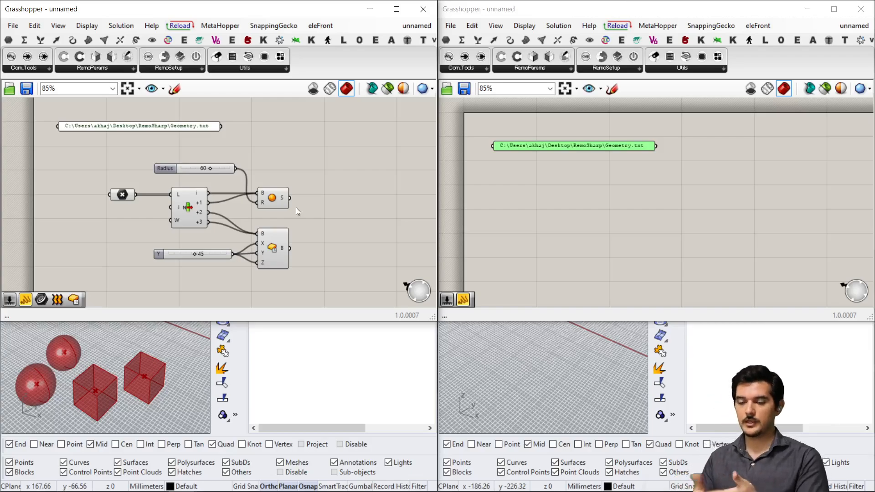
scroll(296, 208, "up", 1)
double_click(316, 206)
type("mer")
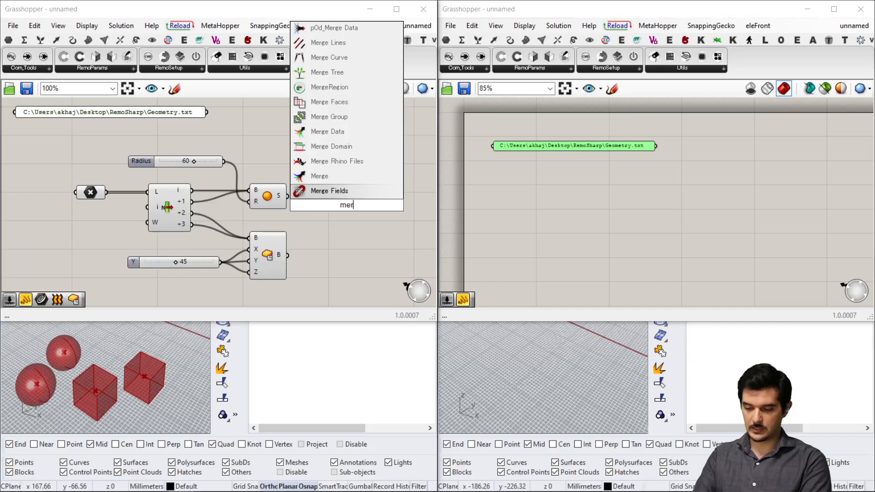
left_click(320, 176)
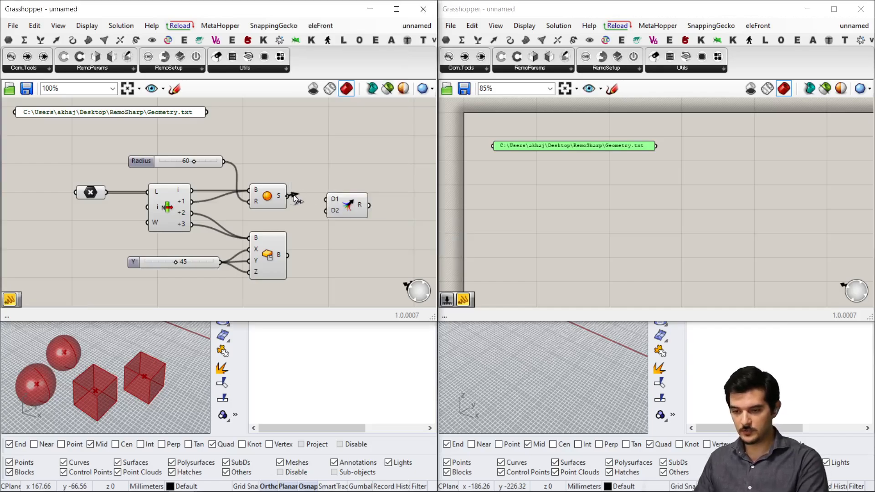
left_click_drag(288, 195, 326, 199)
left_click_drag(287, 255, 332, 208)
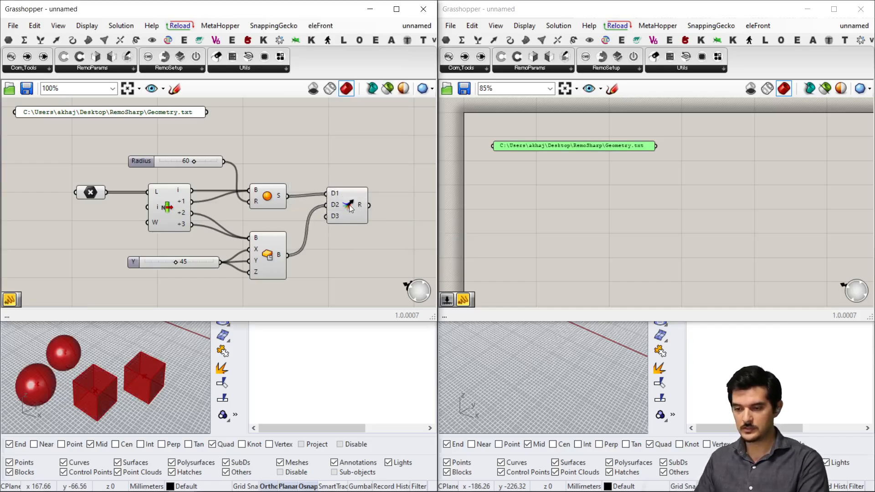
Add a RemoGeomStreamer component to the first canvas and wire the Merge result into its StreamGeom input.
left_click(364, 184)
scroll(363, 183, "down", 1)
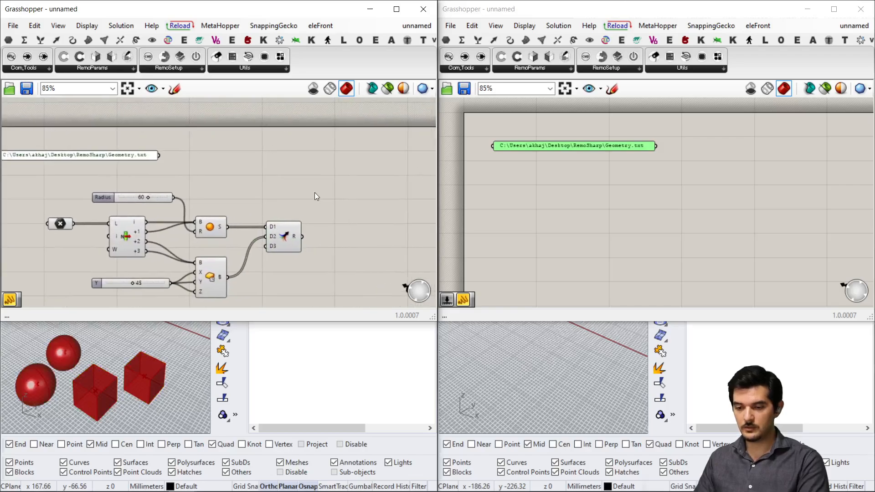
left_click(90, 71)
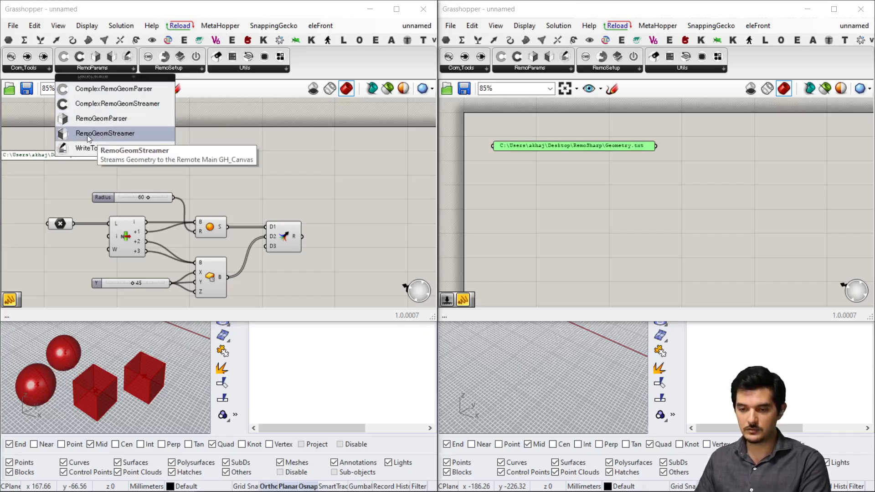
left_click_drag(86, 135, 374, 199)
right_click_drag(392, 211, 311, 199)
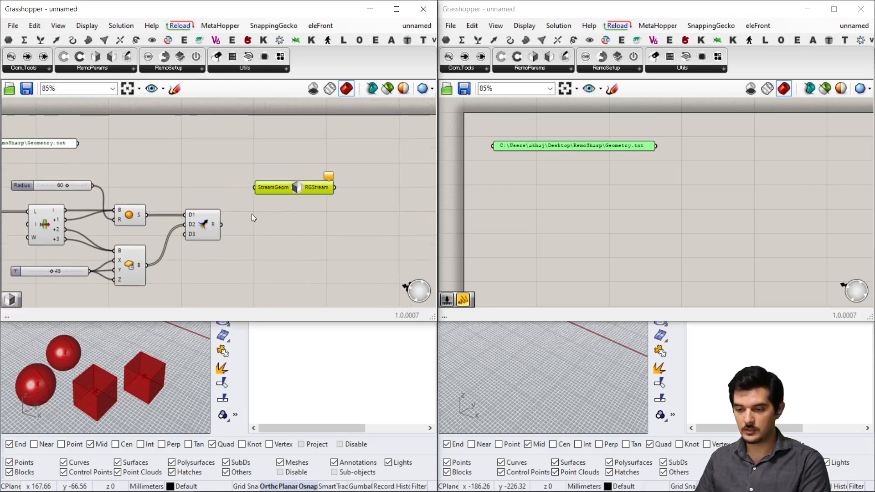
left_click_drag(220, 225, 254, 187)
right_click_drag(316, 202, 260, 203)
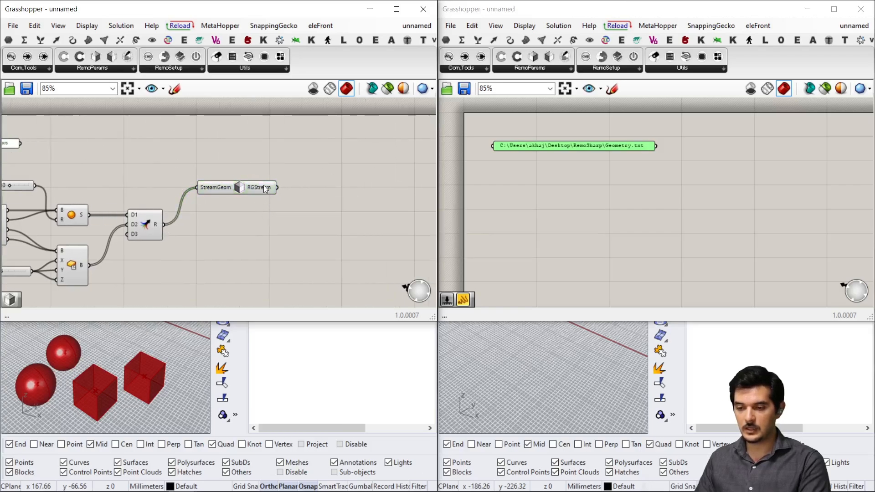
mouse_move(263, 187)
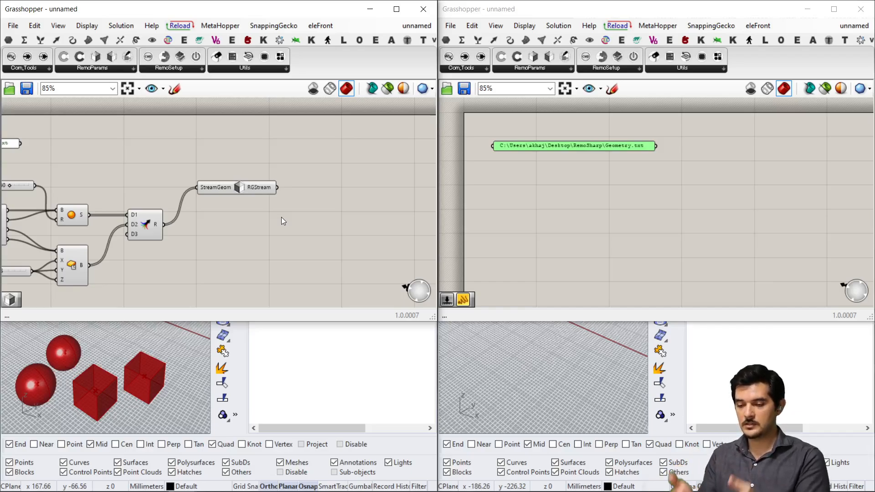
double_click(386, 221)
type("panel")
key("Return")
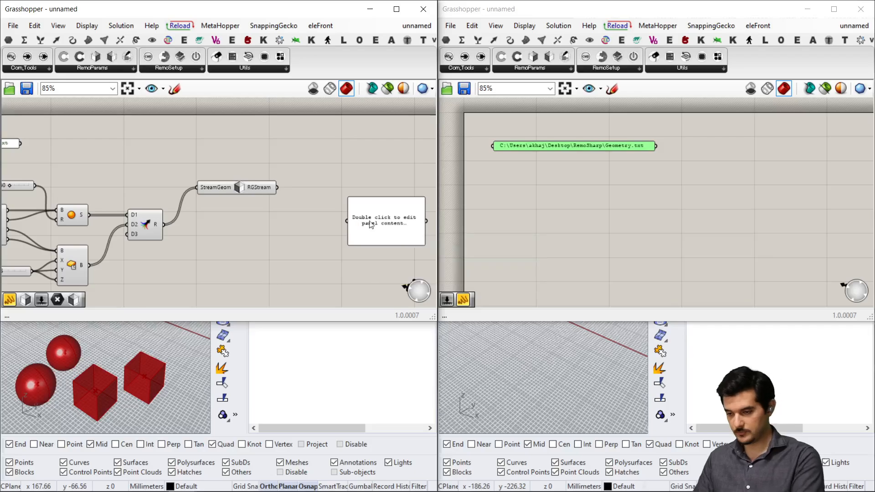
left_click(374, 219)
key("Delete")
mouse_move(374, 219)
right_mouse_down()
mouse_move(289, 210)
mouse_move(362, 256)
mouse_move(367, 216)
right_mouse_up()
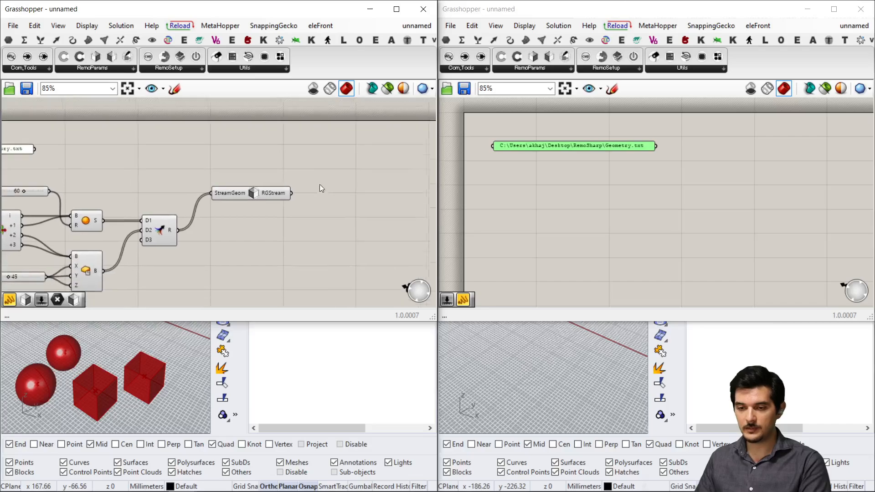
Add a WriteToFile component, wire RGStream into txtContent and the Geometry.txt path panel into filePath.
left_click(115, 69)
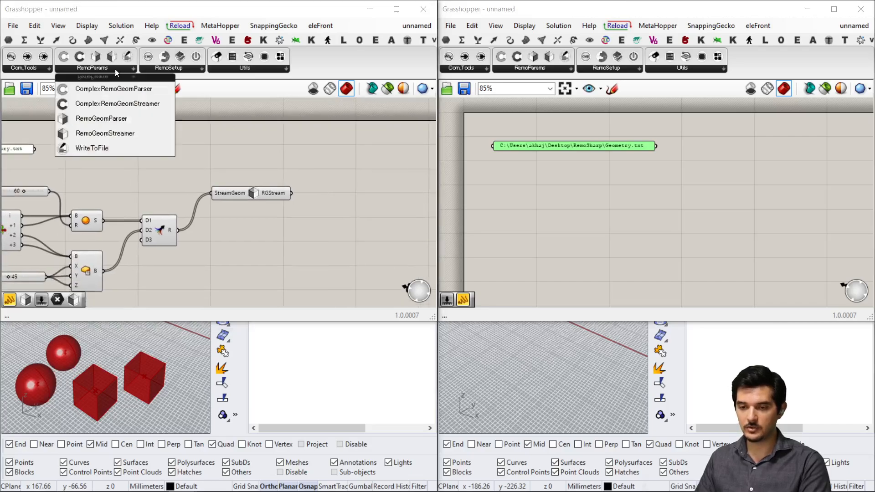
left_click(88, 146)
left_click(328, 165)
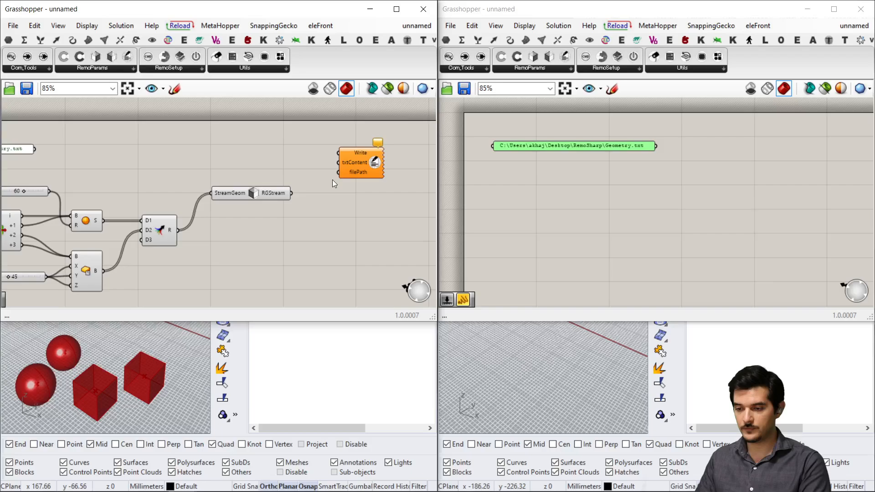
left_click_drag(290, 194, 339, 163)
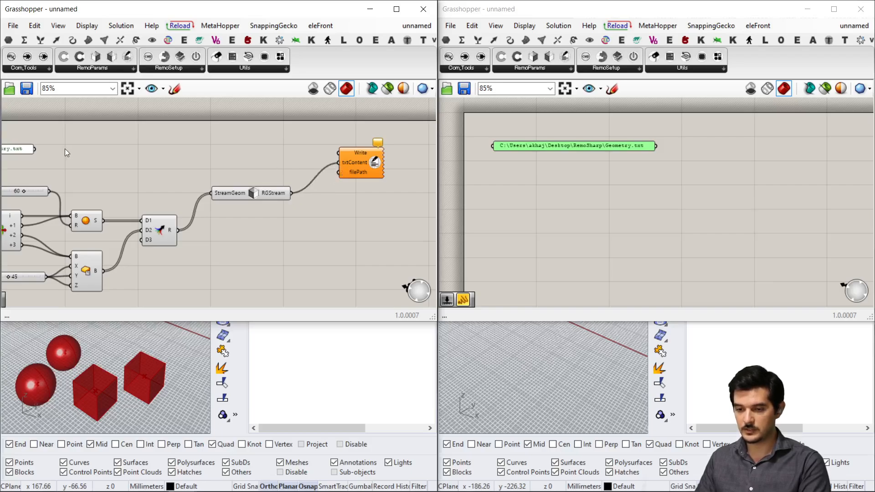
left_click_drag(36, 149, 393, 140)
right_click_drag(297, 240, 280, 247)
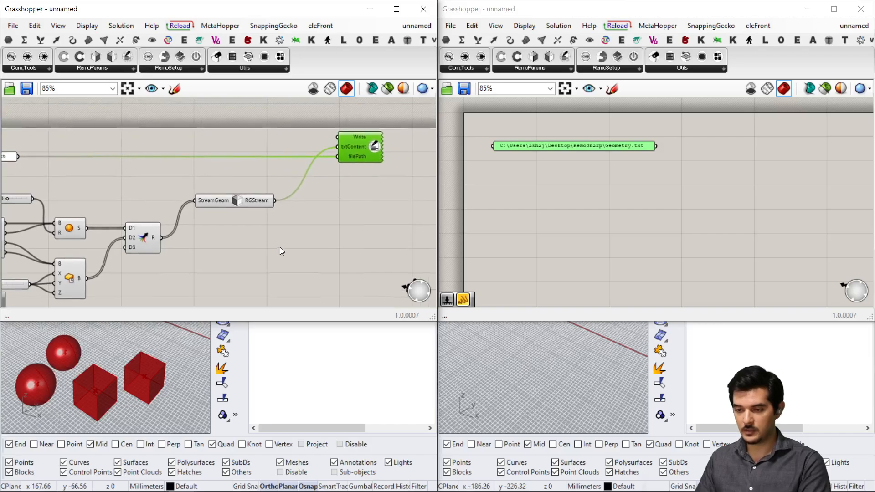
Add a Boolean Toggle, wire it into the WriteToFile component's Write input, and set it to True.
double_click(274, 136)
type("toggle")
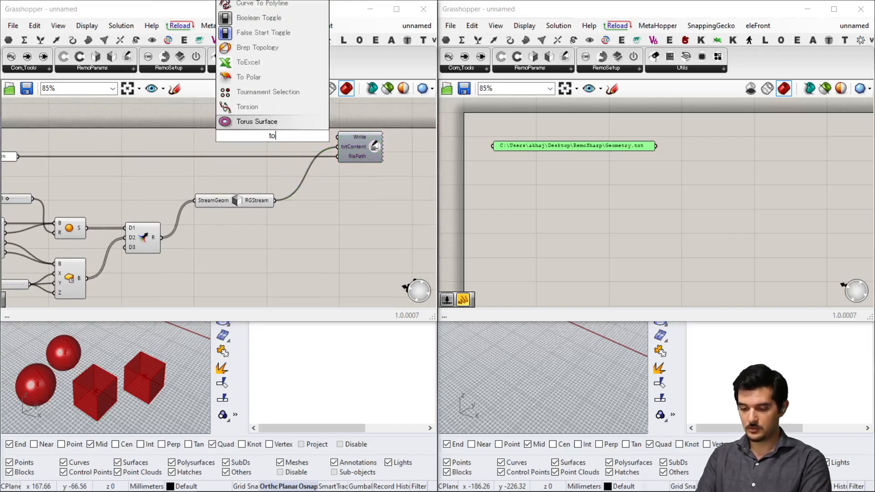
key("Return")
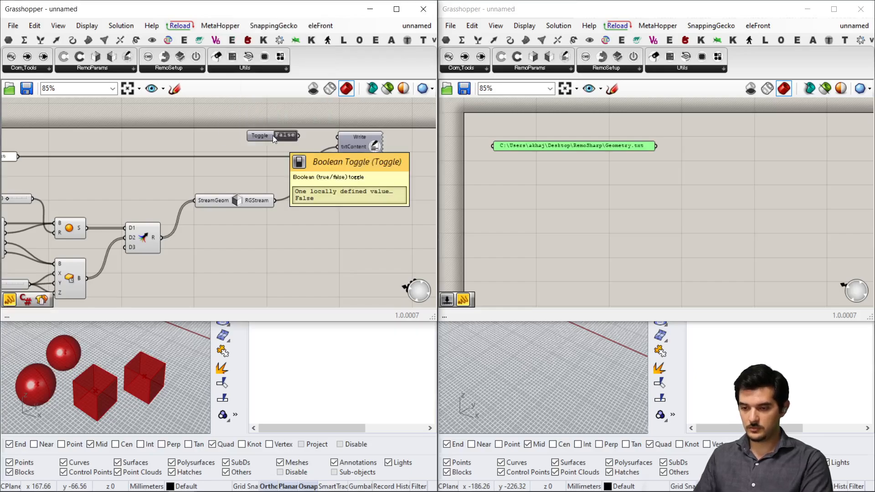
left_click_drag(261, 137, 257, 137)
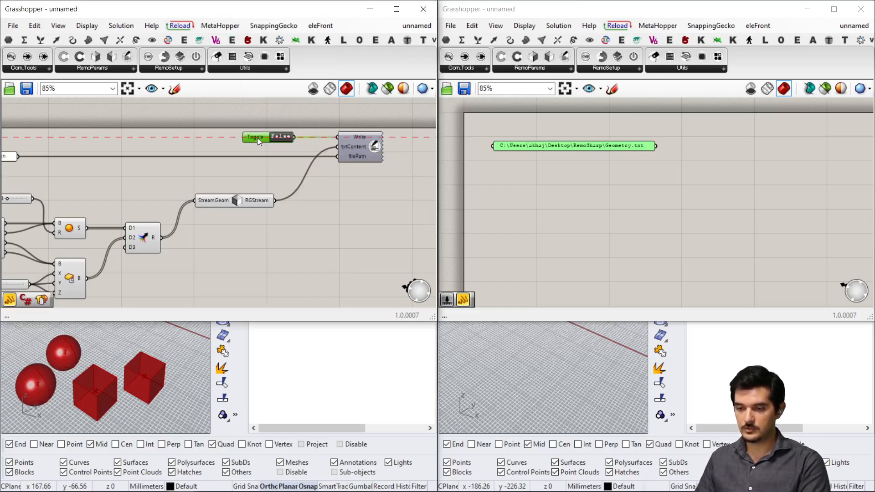
double_click(281, 136)
right_click_drag(333, 200, 291, 209)
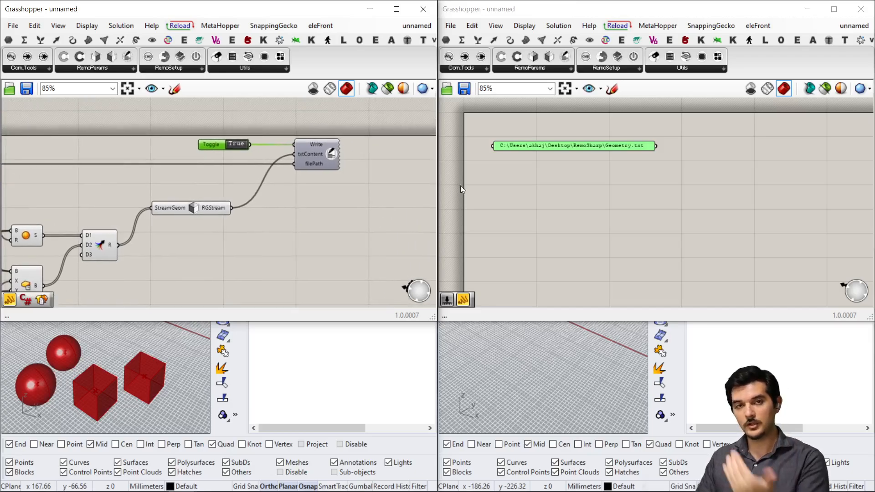
Add a Read File component beside the Geometry.txt path panel on the second canvas.
right_click_drag(693, 156, 660, 151)
double_click(686, 139)
type("re")
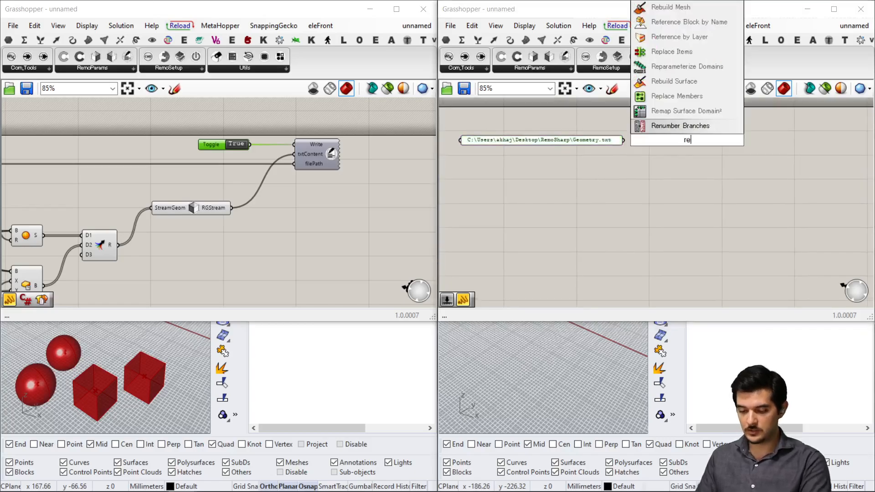
type("ad")
key("Up")
key("Up")
key("Up")
key("Up")
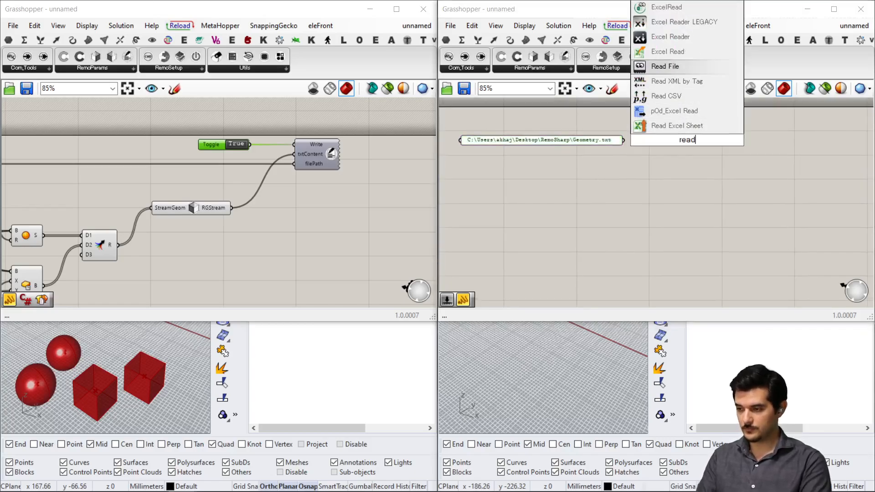
key("Return")
Turn off Per Line parsing on the Read File component and wire the Geometry.txt path panel into its F input.
right_click(687, 140)
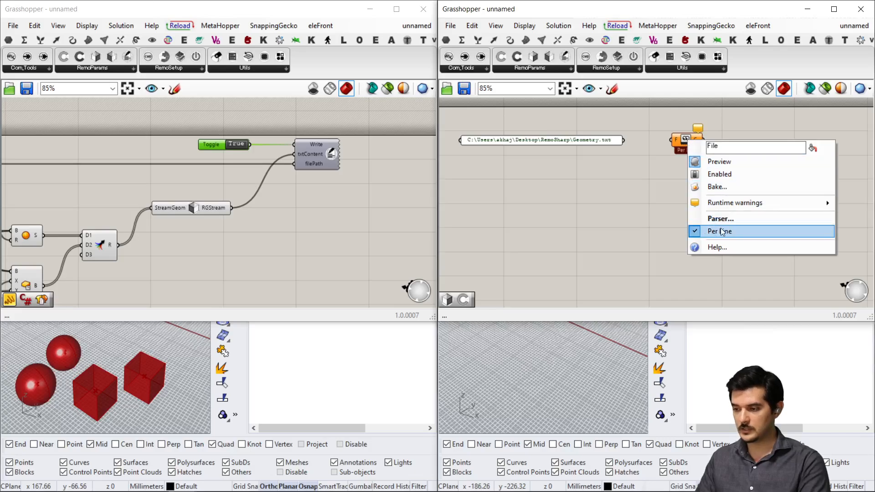
left_click(721, 231)
left_click_drag(624, 142, 671, 140)
left_click_drag(685, 142, 670, 141)
left_click(694, 147)
right_click_drag(696, 142, 665, 151)
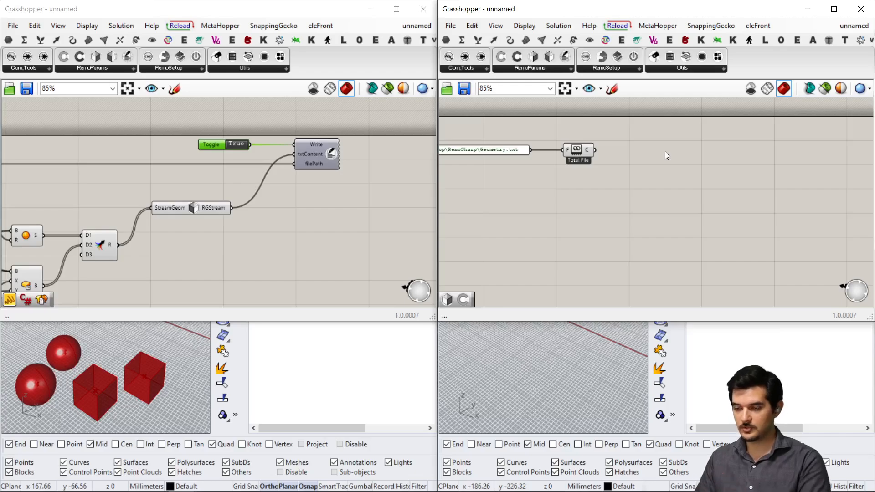
Add a RemoGeomParser component to the second canvas and wire the Read File content output into its RGStream input.
right_click_drag(665, 151, 653, 153)
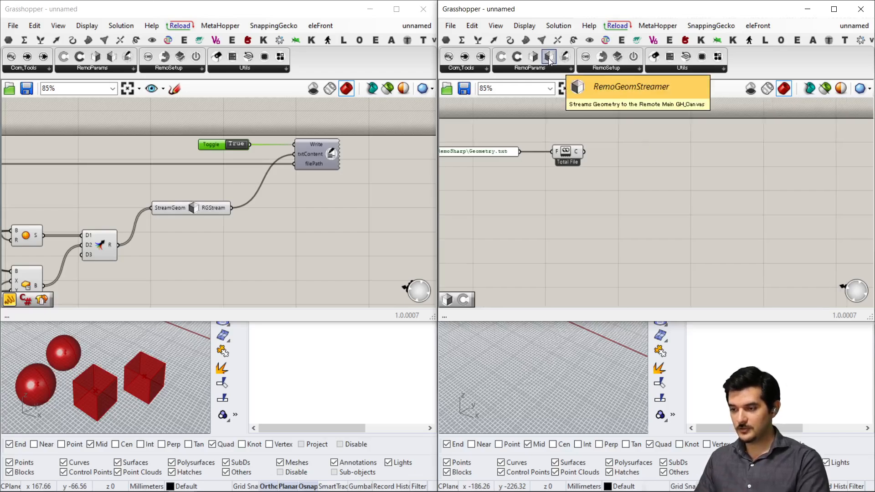
left_click(540, 67)
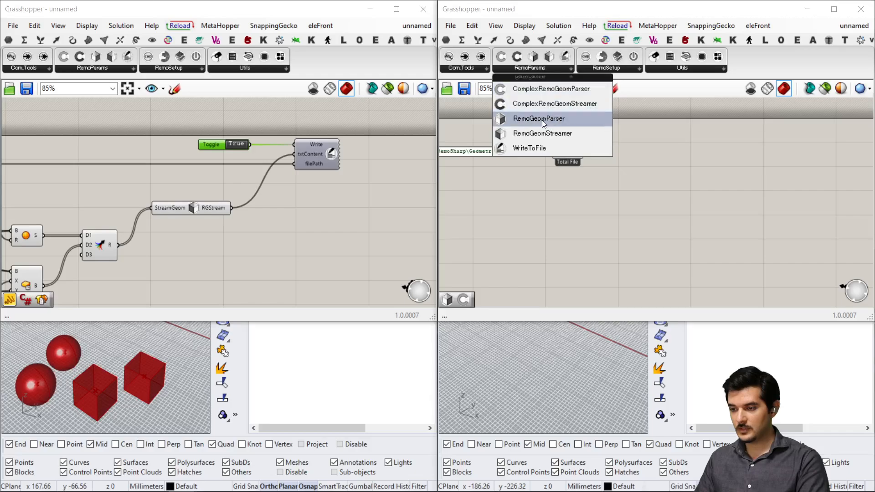
left_click_drag(527, 120, 629, 158)
left_click_drag(584, 151, 646, 151)
left_click(641, 169)
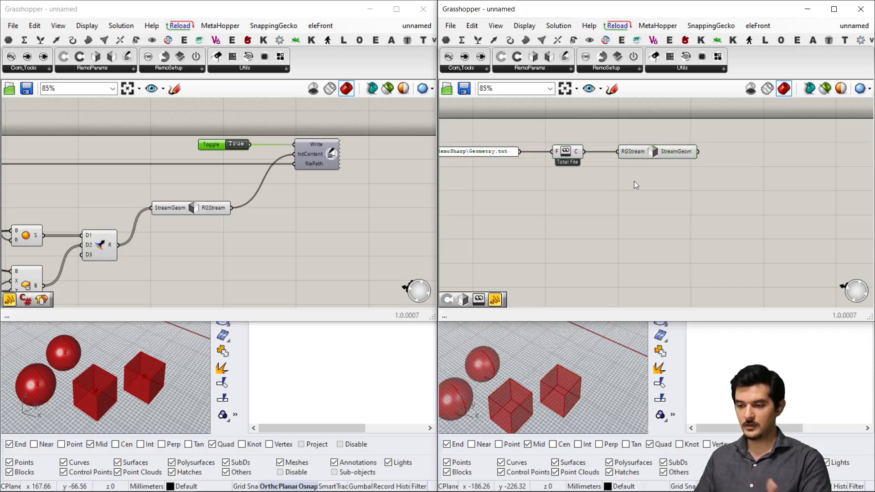
Select the Point parameter on the first canvas and move the rear sphere's centre point away from the boxes in the viewport.
right_click_drag(592, 214, 656, 200)
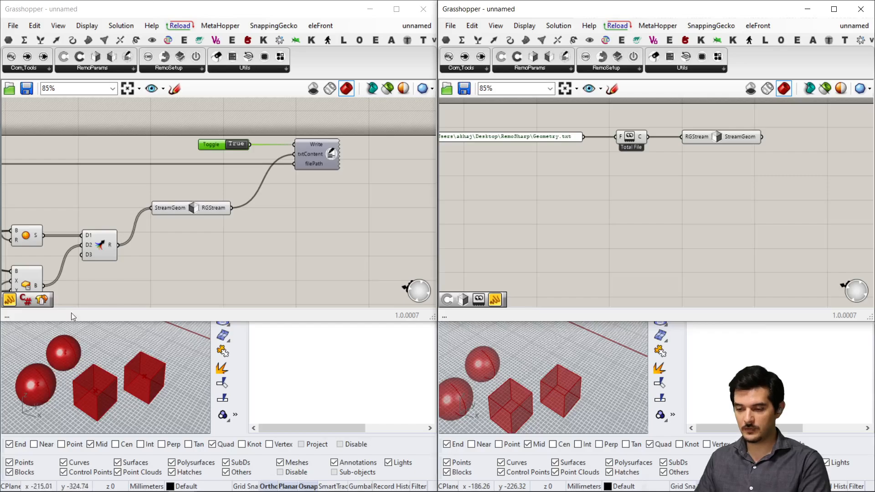
scroll(546, 382, "down", 3)
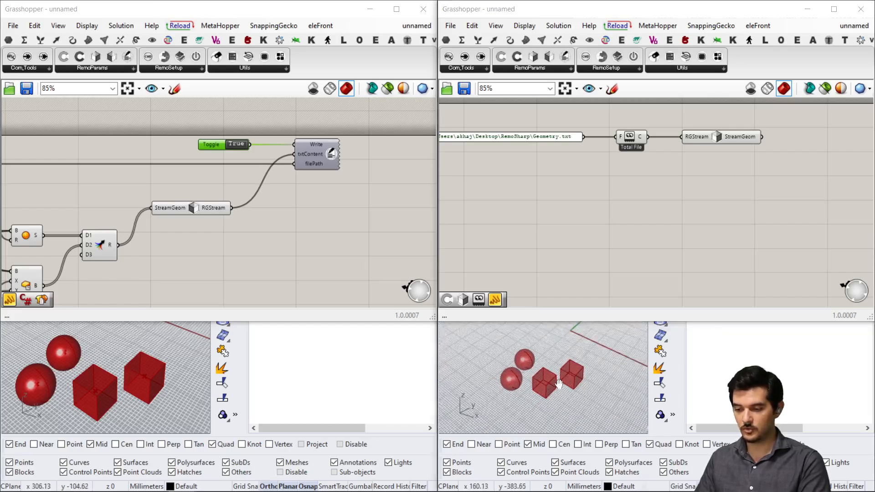
scroll(558, 383, "up", 4)
right_click_drag(53, 229, 206, 182)
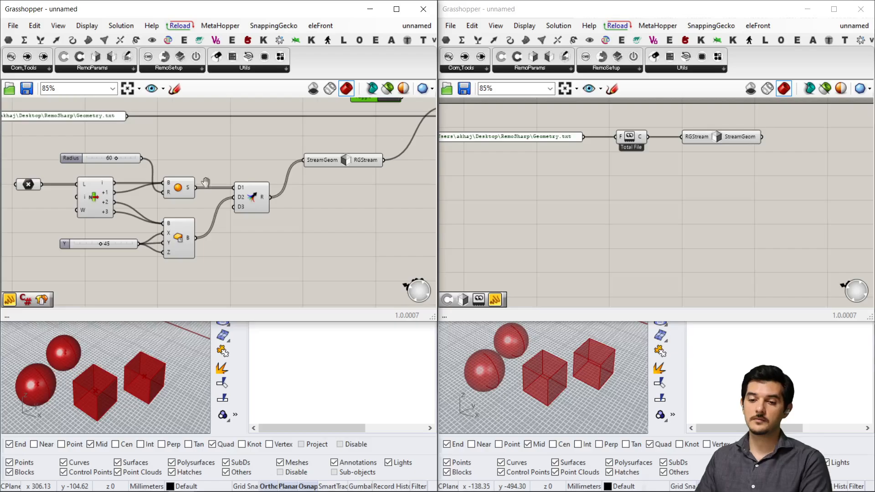
left_click(55, 175)
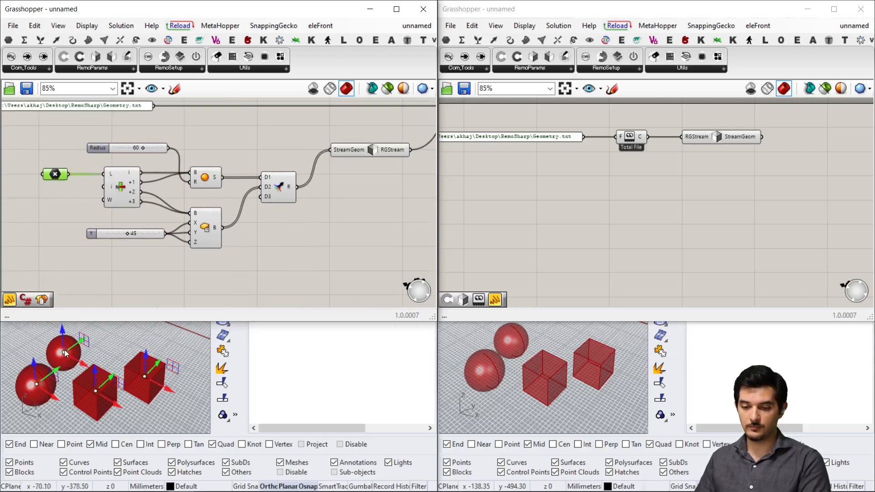
left_click_drag(64, 349, 32, 338)
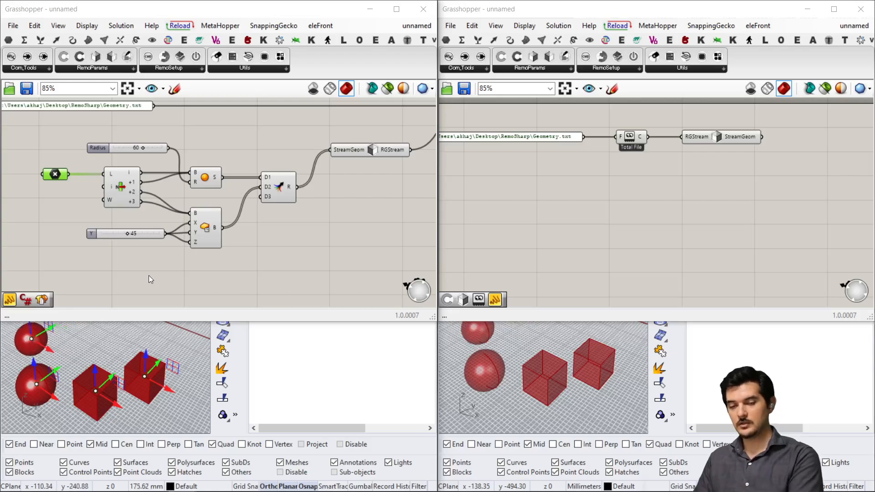
Compare the sphere and box definition on the first canvas with the RemoGeomParser and its geometry on the second.
right_click(747, 173)
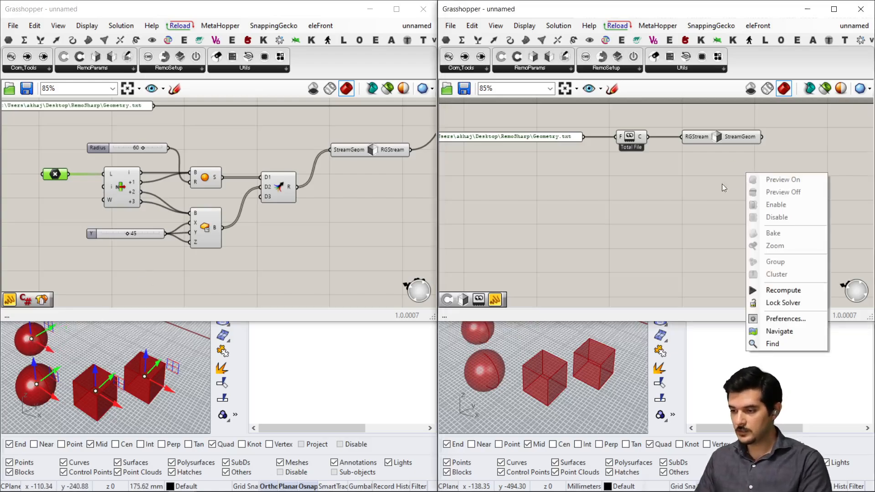
scroll(704, 183, "down", 1)
right_click_drag(674, 192, 684, 184)
scroll(672, 191, "up", 1)
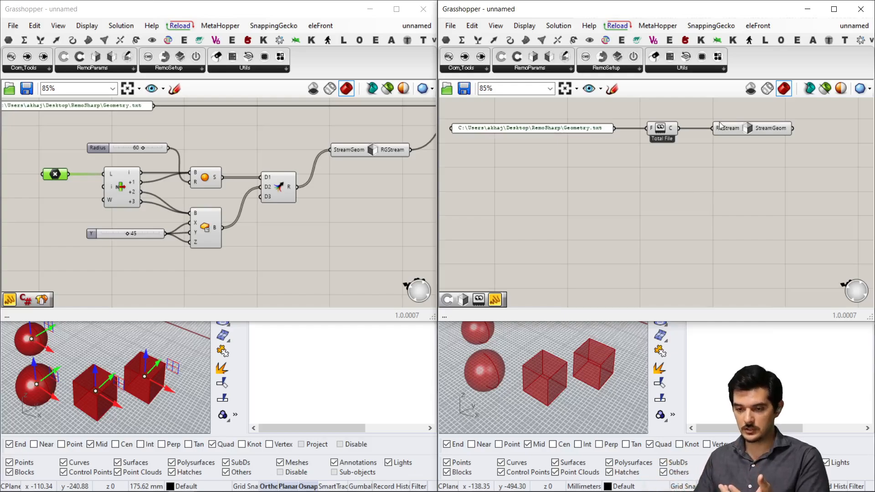
scroll(274, 154, "down", 1)
scroll(275, 152, "down", 2)
right_click(233, 141)
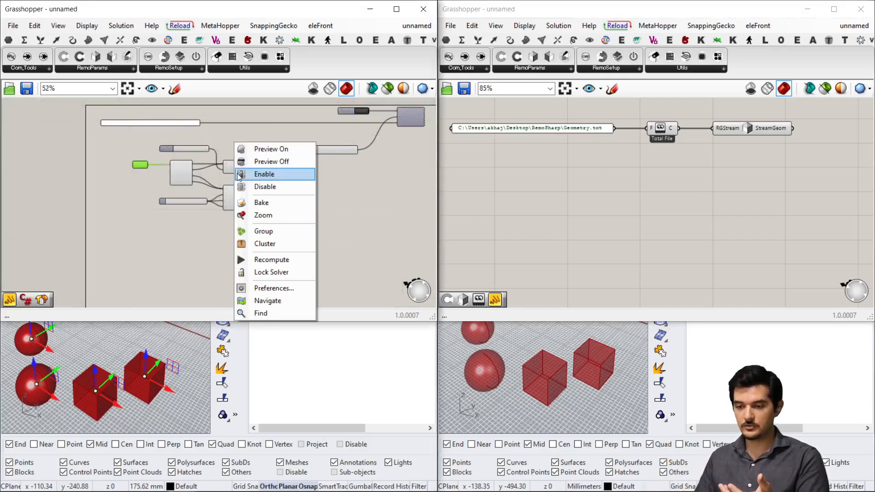
left_click(337, 227)
scroll(300, 223, "up", 1)
left_click_drag(293, 224, 78, 116)
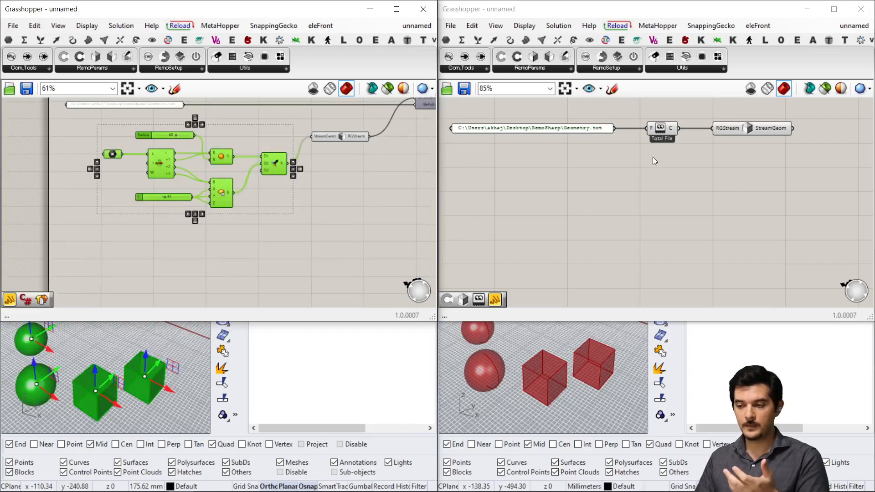
right_click_drag(700, 156, 632, 154)
left_click_drag(703, 166, 669, 121)
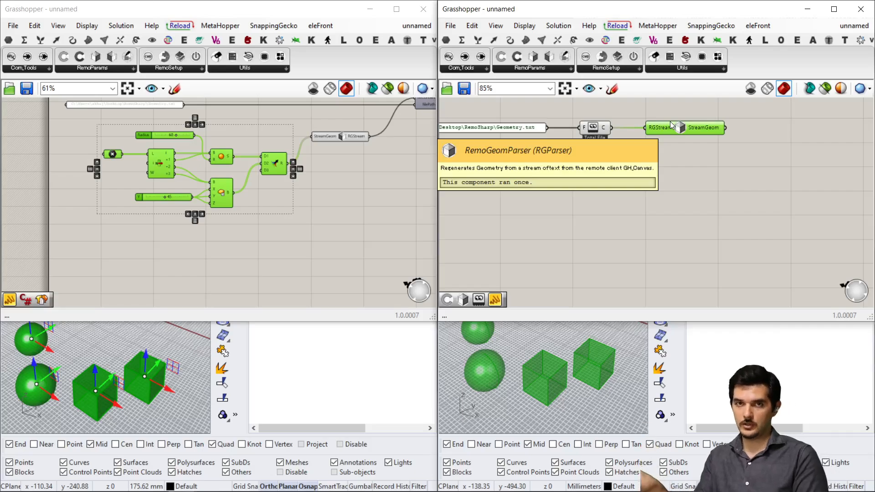
left_click(347, 174)
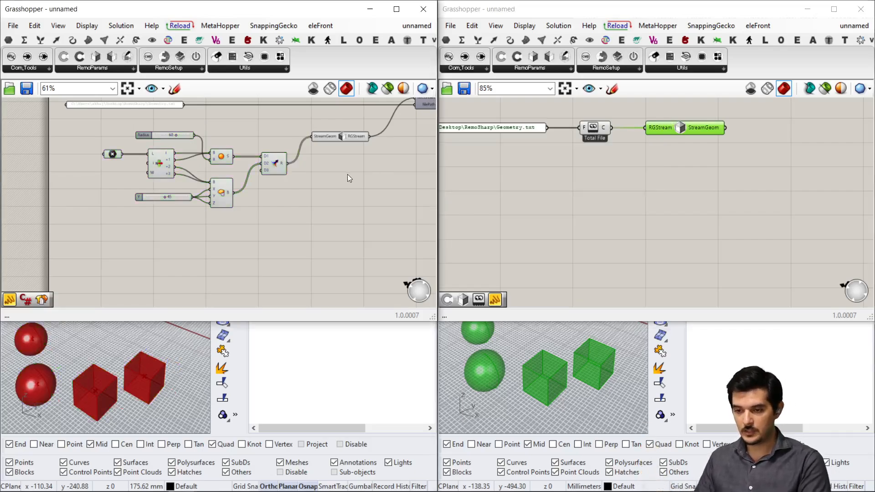
right_click_drag(347, 174, 205, 186)
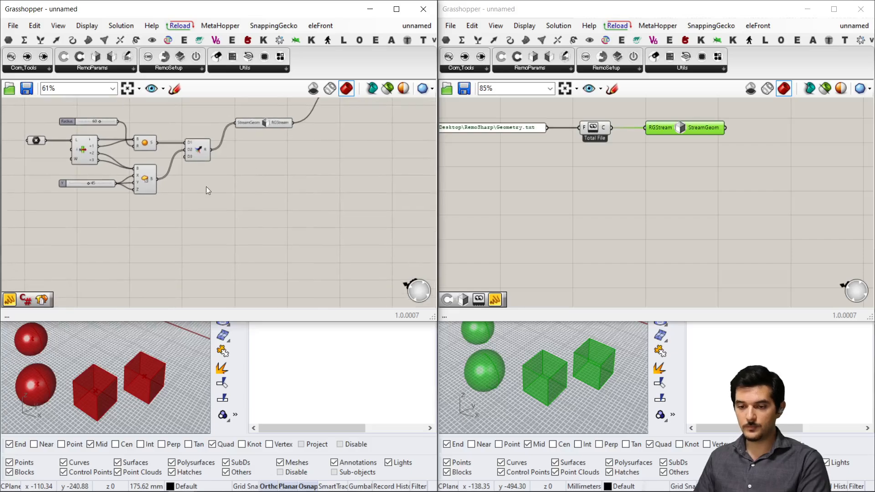
scroll(217, 203, "up", 2)
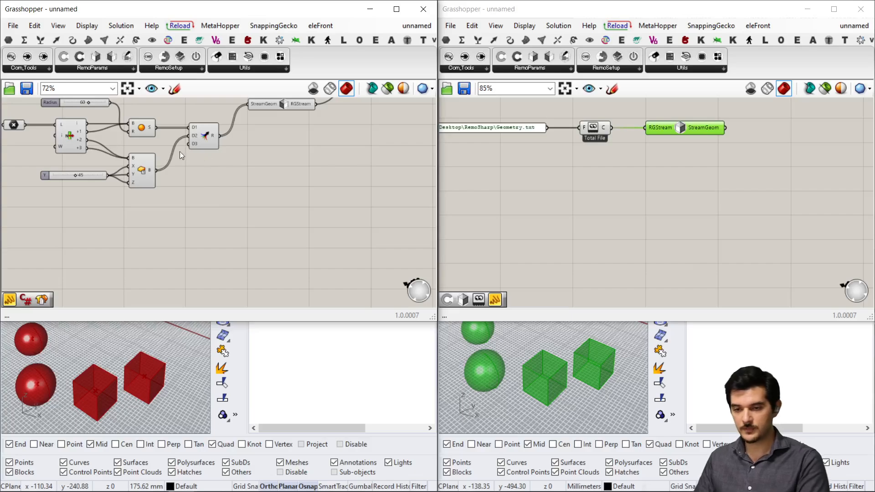
Add a ComplexRemoGeomStreamer component to the first canvas and wire the Merge output R into its StreamGeom input.
left_click(92, 69)
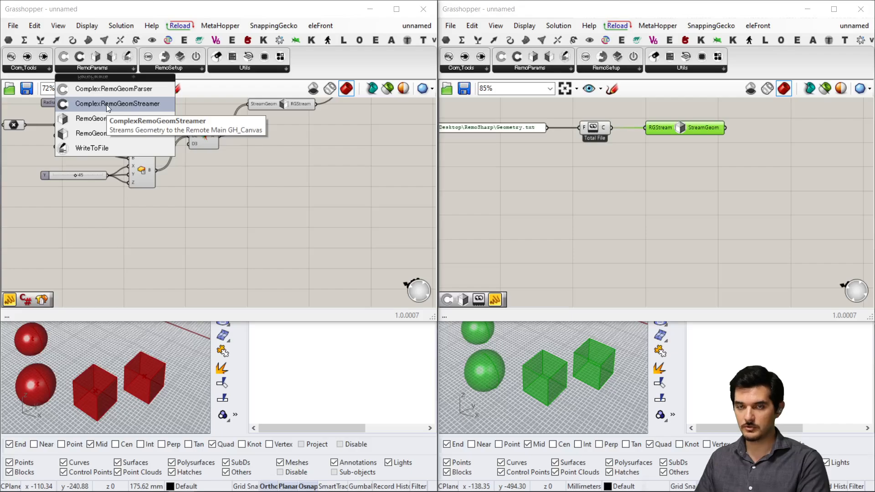
left_click_drag(106, 105, 218, 162)
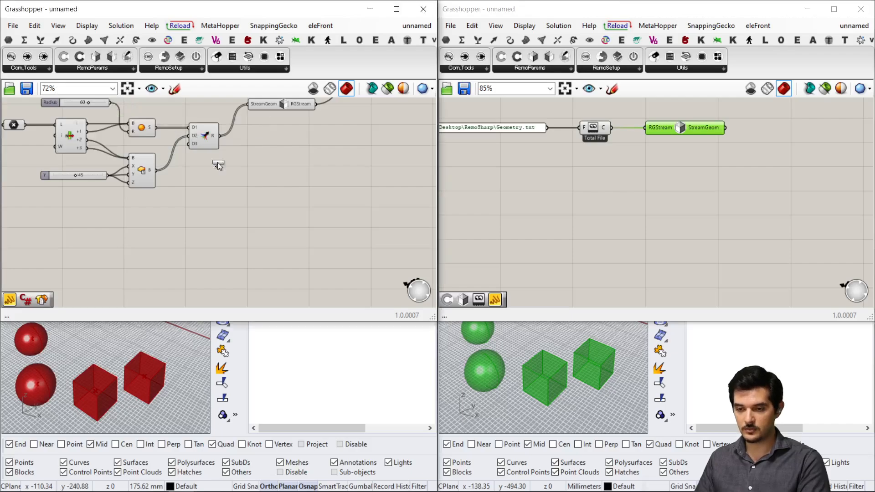
left_click(308, 227)
scroll(308, 227, "up", 1)
left_click_drag(308, 227, 298, 243)
right_click_drag(242, 199, 261, 209)
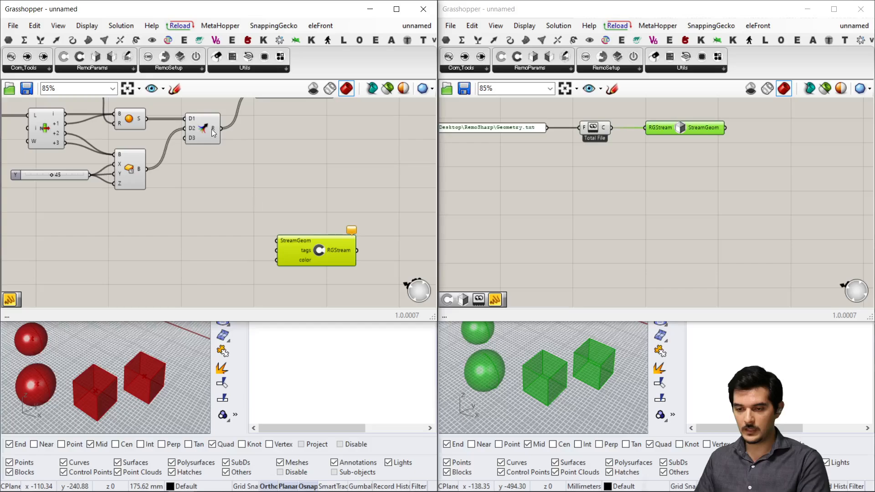
left_click_drag(222, 128, 348, 236)
right_click_drag(299, 184, 256, 234)
scroll(293, 256, "up", 2)
right_click_drag(293, 257, 266, 195)
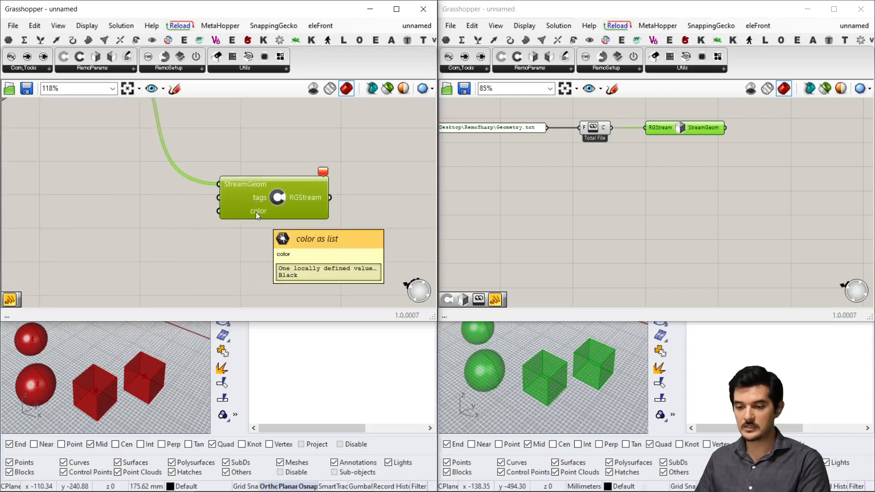
Add a Brep parameter between the Merge and ComplexRemoGeomStreamer components and route the merged geometry through it into StreamGeom.
right_click_drag(133, 190, 185, 205)
right_click_drag(177, 147, 182, 167)
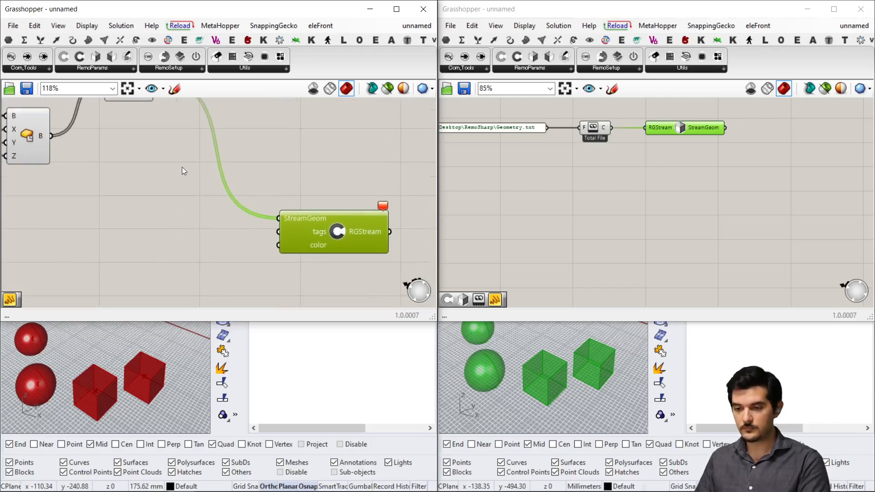
double_click(182, 167)
type("brep")
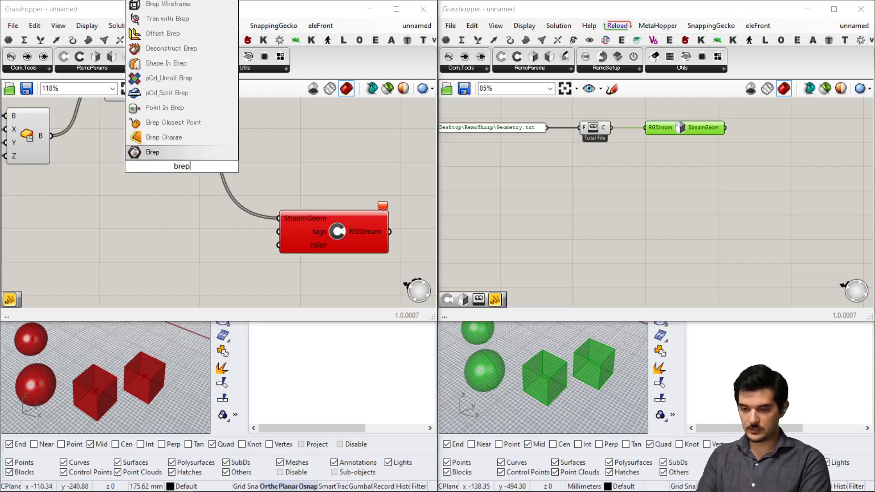
key("Return")
scroll(182, 166, "down", 2)
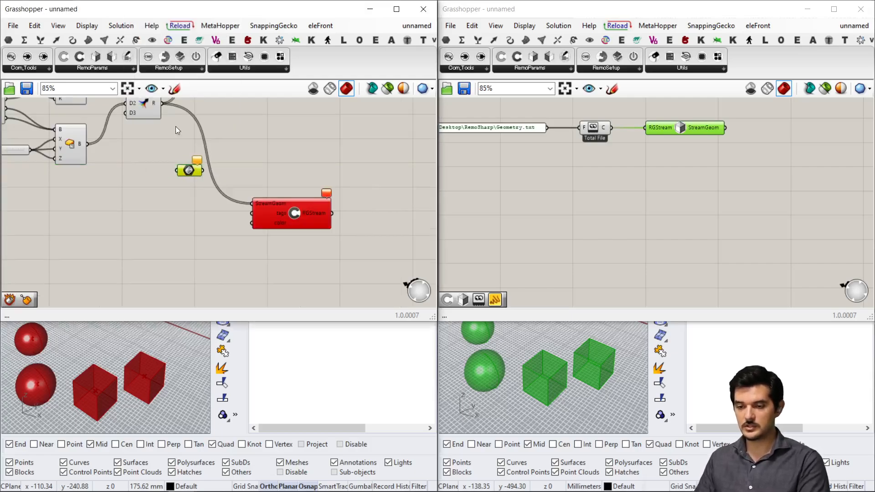
left_click_drag(163, 103, 326, 211)
left_click_drag(190, 171, 236, 191)
scroll(287, 221, "up", 2)
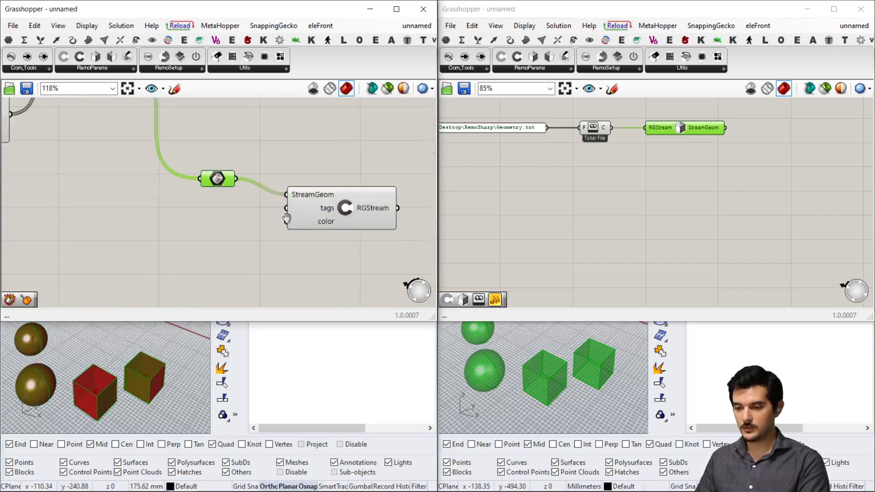
Add a text panel reading "pavilion 1" near the tags input of the ComplexRemoGeomStreamer.
right_click_drag(288, 221, 290, 188)
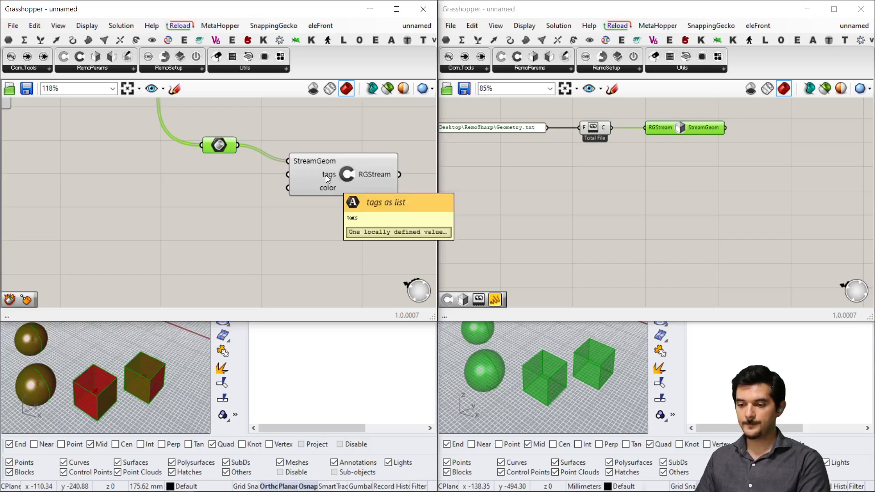
scroll(215, 185, "down", 2)
right_click_drag(215, 185, 337, 271)
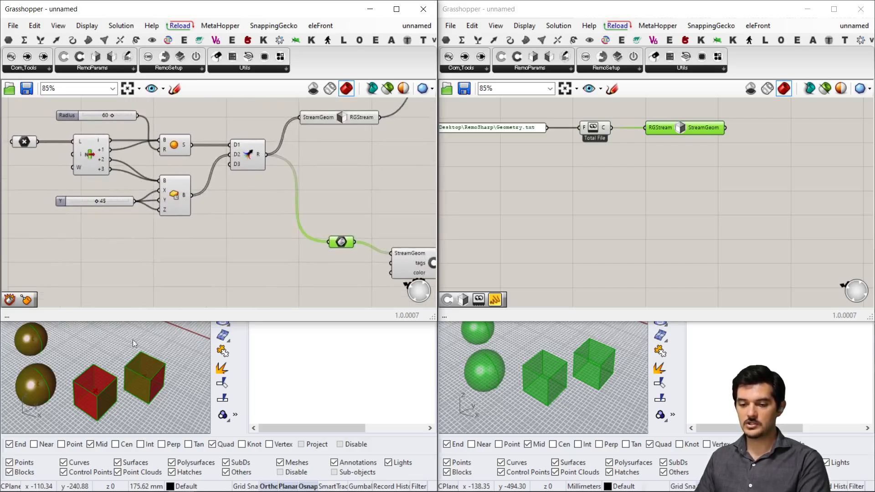
scroll(36, 382, "down", 3)
right_click_drag(37, 382, 94, 362)
scroll(46, 363, "up", 3)
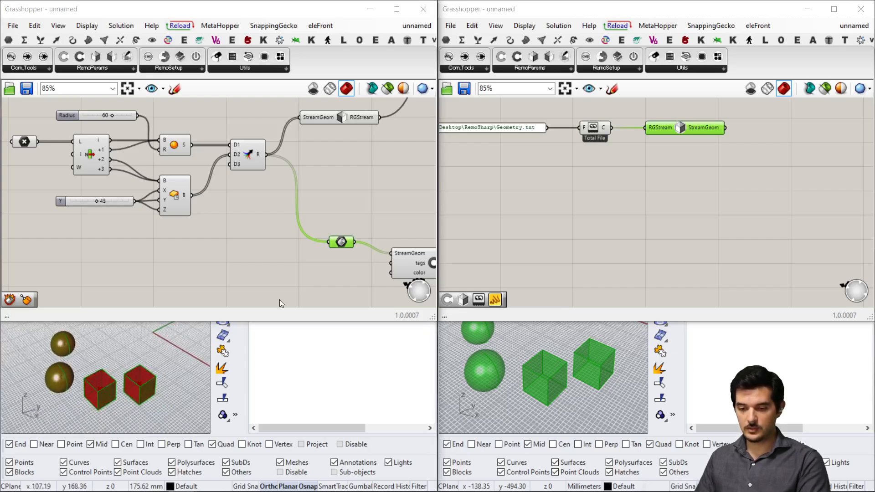
left_click(340, 256)
scroll(266, 253, "up", 3)
double_click(221, 254)
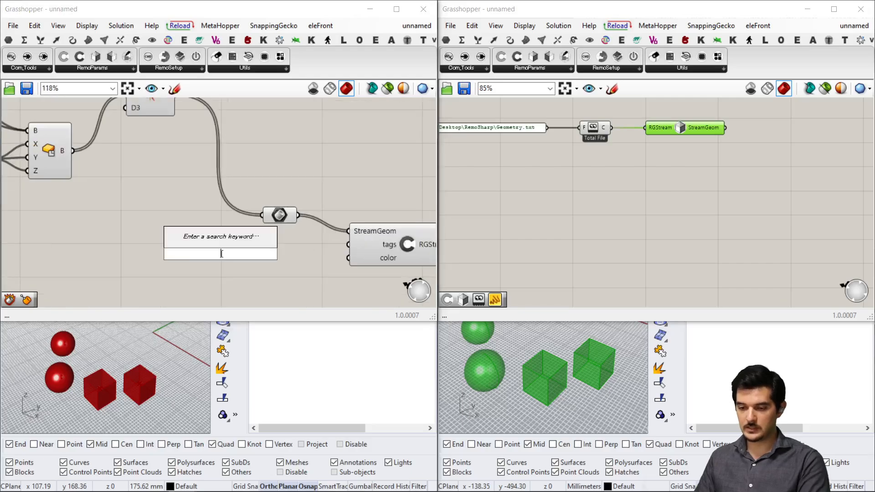
type("//")
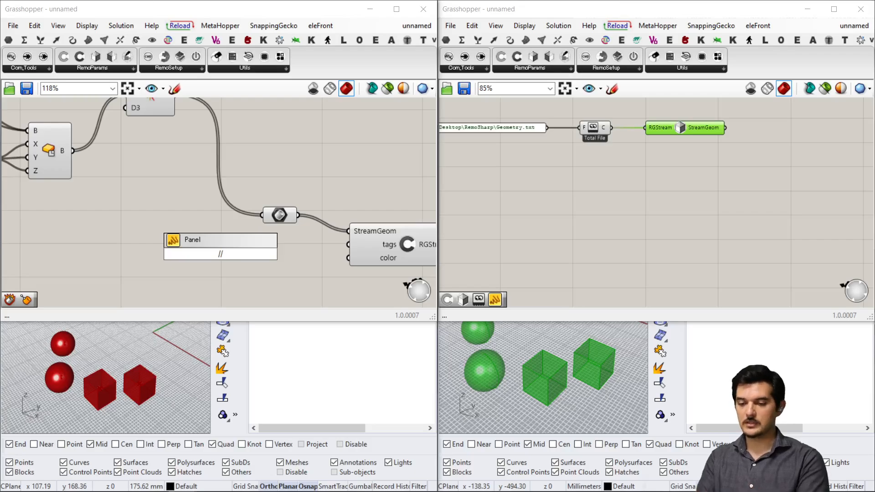
type("pa")
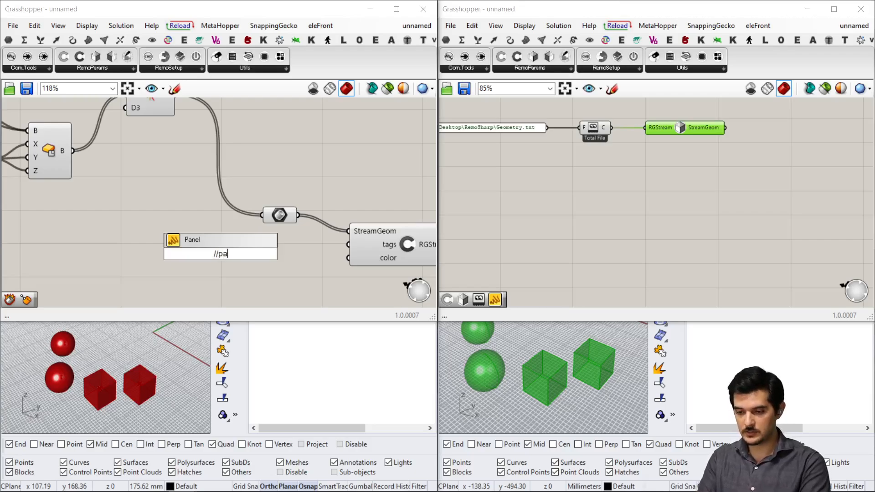
type("vilion")
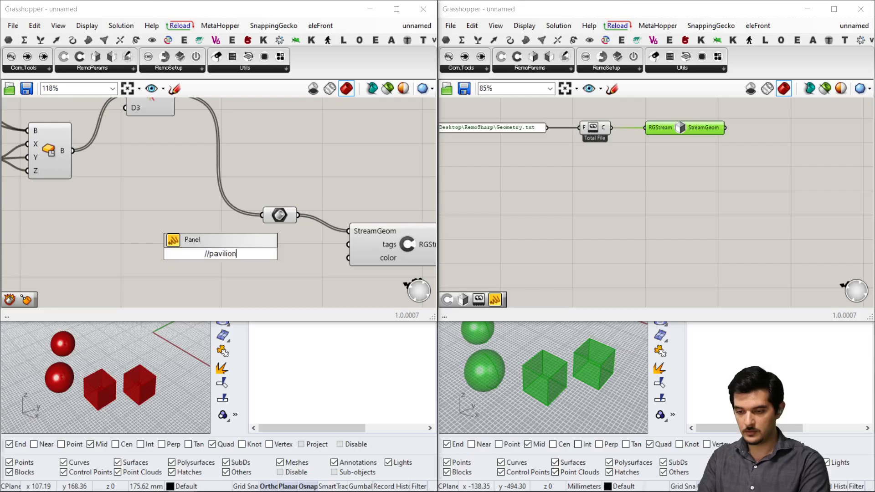
type(" 1")
key("Return")
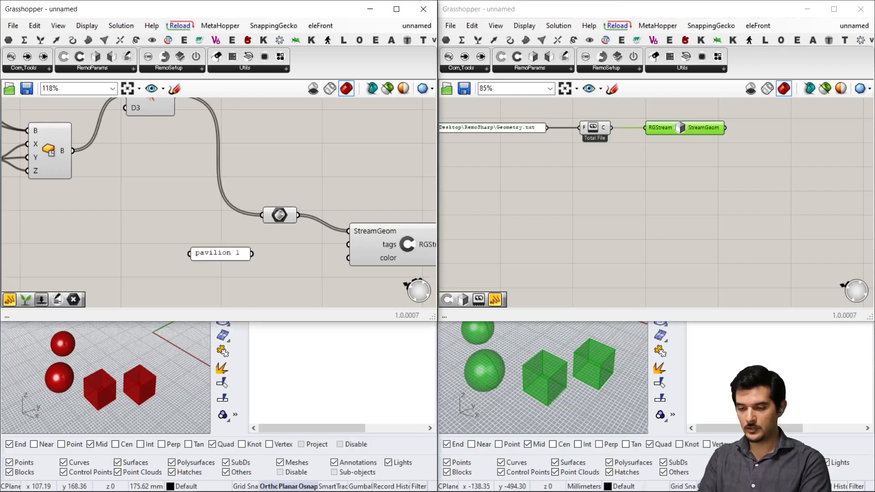
Add the lines "sphere pavilion 2", "box like one" and "just space pavilion" below "pavilion 1" in the tag panel.
double_click(220, 253)
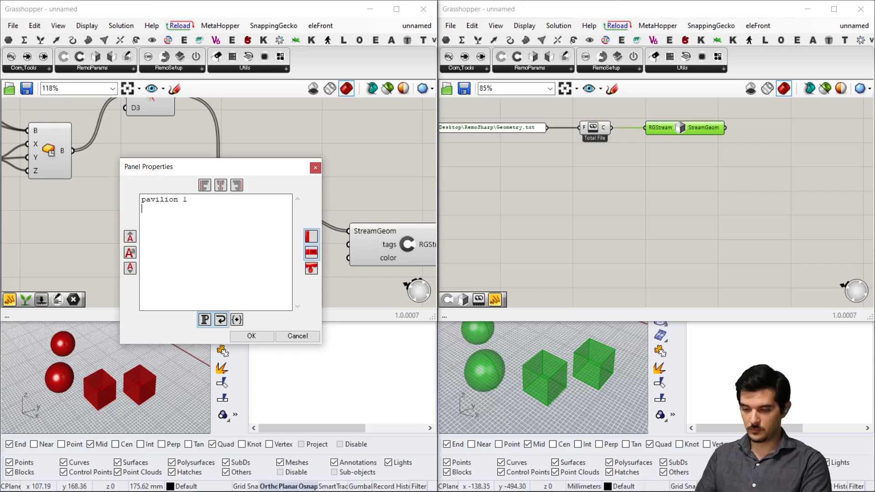
type("shp")
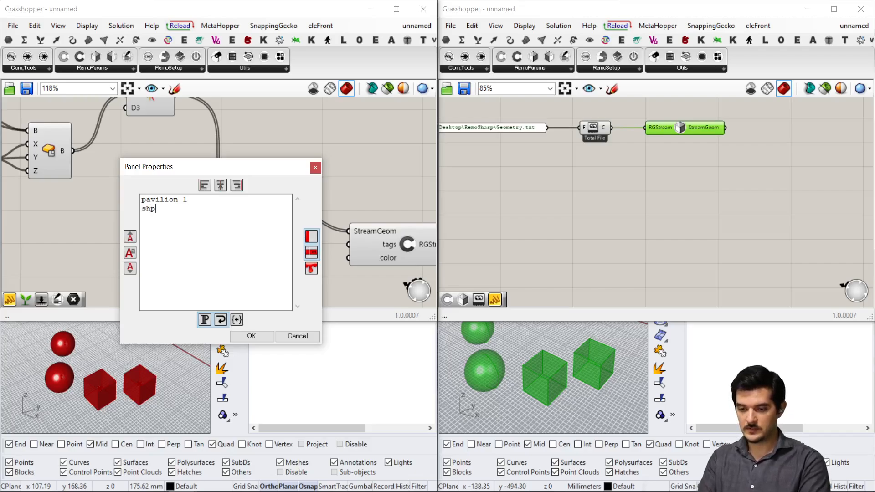
type("ehe")
key("BackSpace")
key("BackSpace")
key("BackSpace")
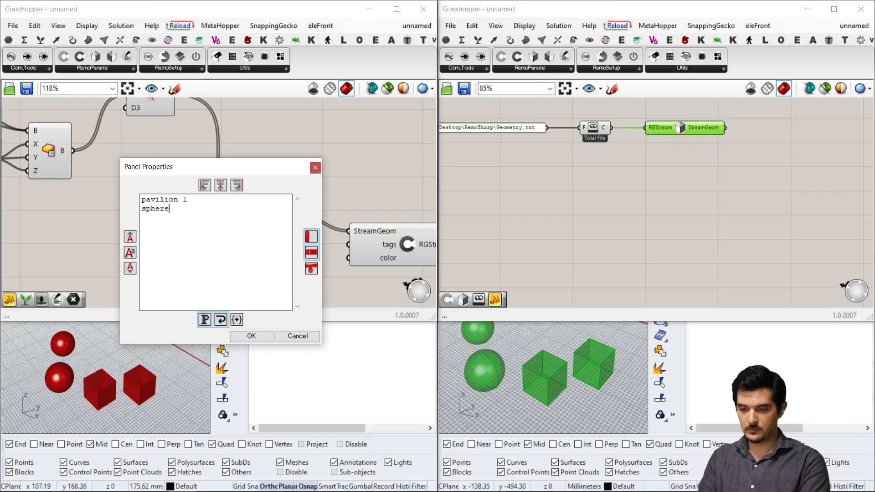
type("pavilion 2")
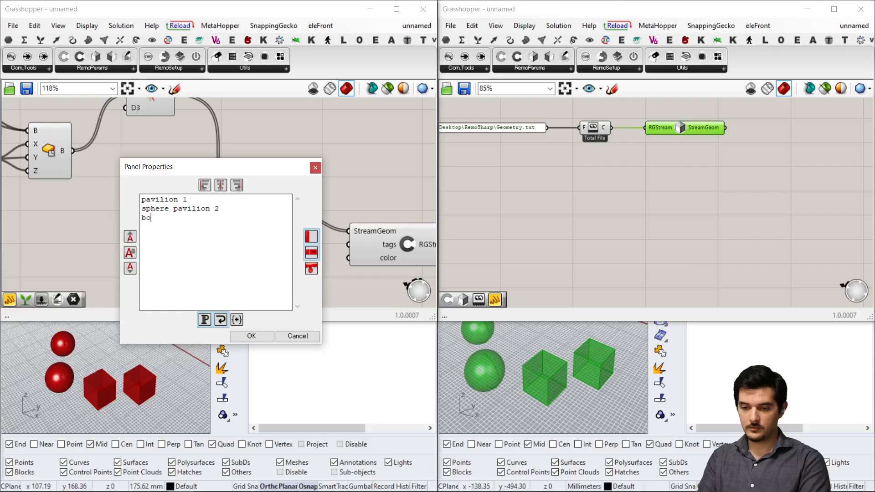
type("one ")
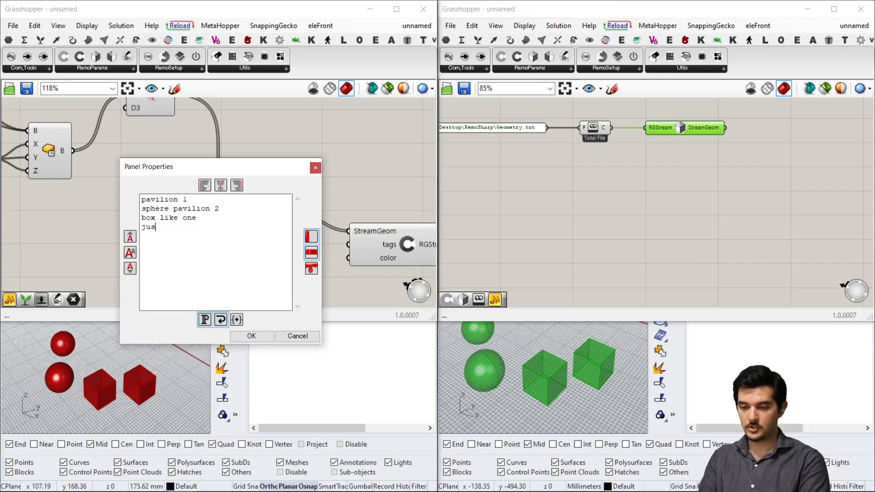
type("just space")
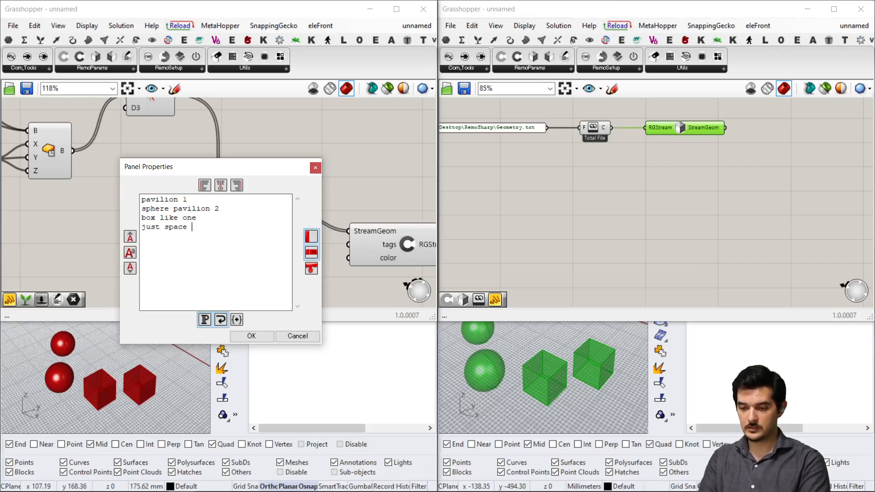
type(" pavilion")
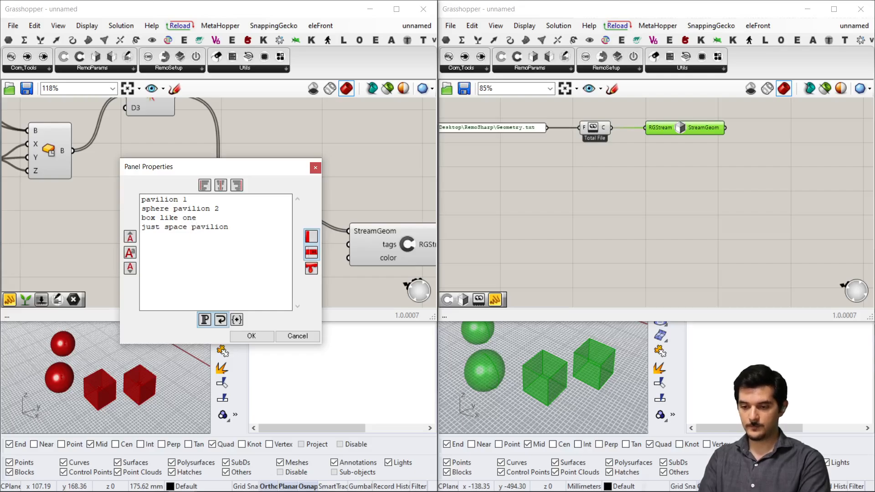
left_click(252, 336)
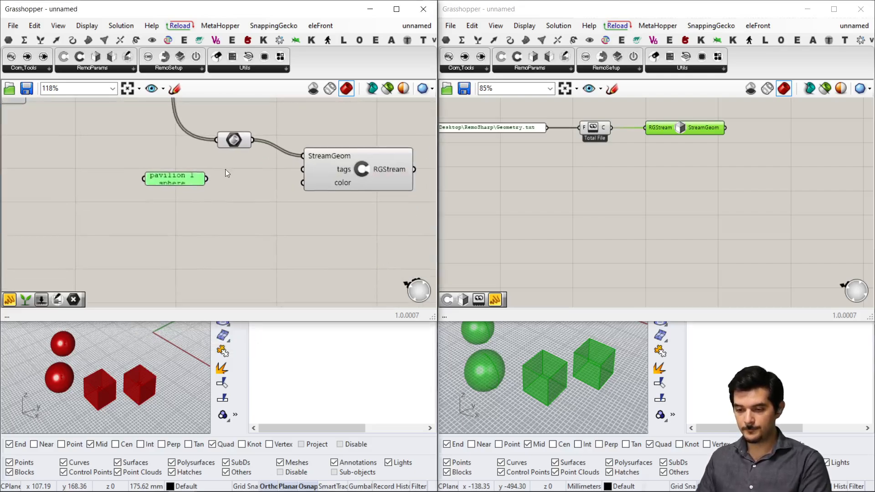
Enlarge the tag panel to fit all its lines and turn off Multiline Data to make each line a separate item.
left_click_drag(186, 185, 195, 254)
left_click_drag(178, 221, 214, 214)
left_click_drag(173, 189, 160, 185)
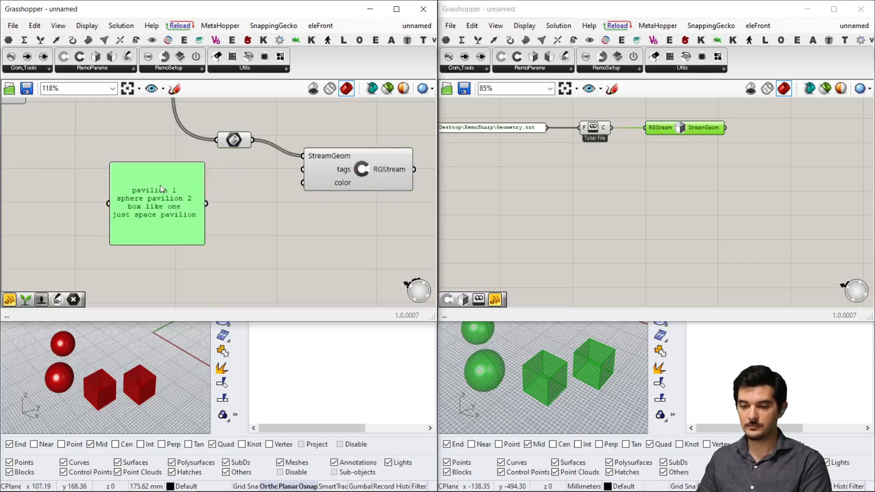
right_click(160, 185)
left_click(184, 222)
right_click_drag(200, 212, 163, 197)
Wire the tag panel into the streamer's tags input and the Brep parameter back into StreamGeom.
left_click_drag(169, 189, 277, 148)
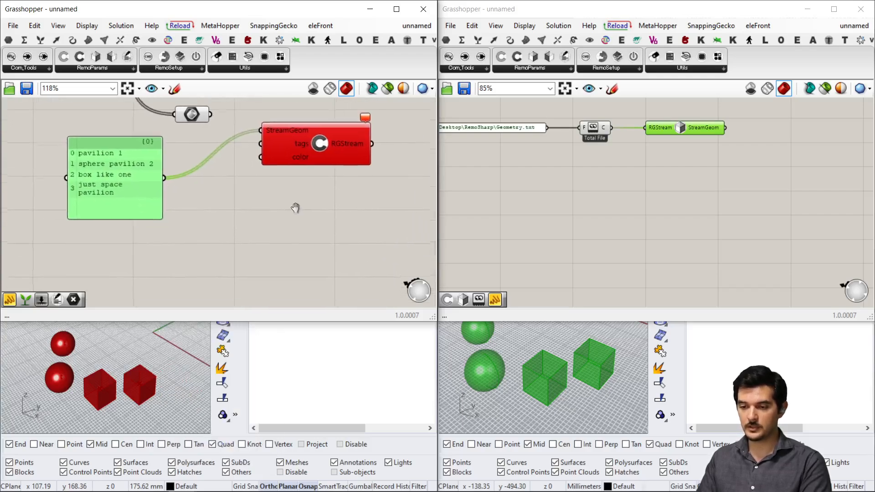
left_click_drag(163, 175, 210, 112)
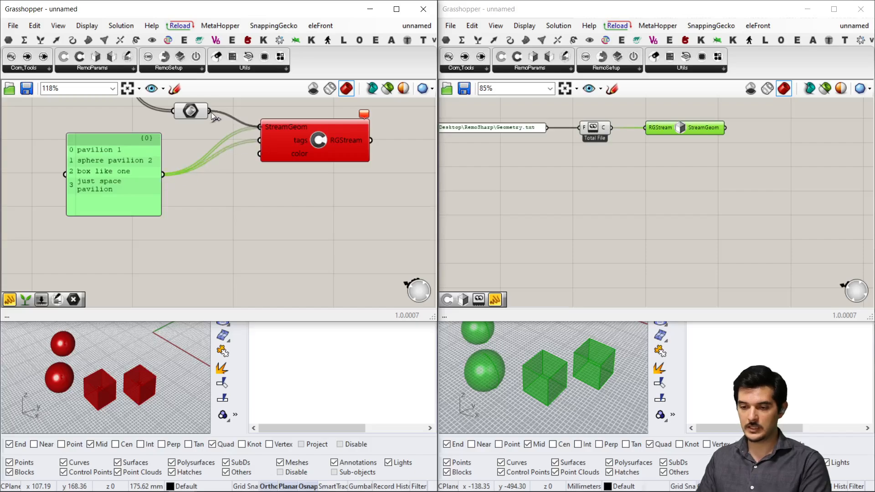
right_click_drag(244, 255, 272, 243)
left_click(256, 218)
Add a Colour Swatch below the tag panel and make three copies of it.
double_click(152, 254)
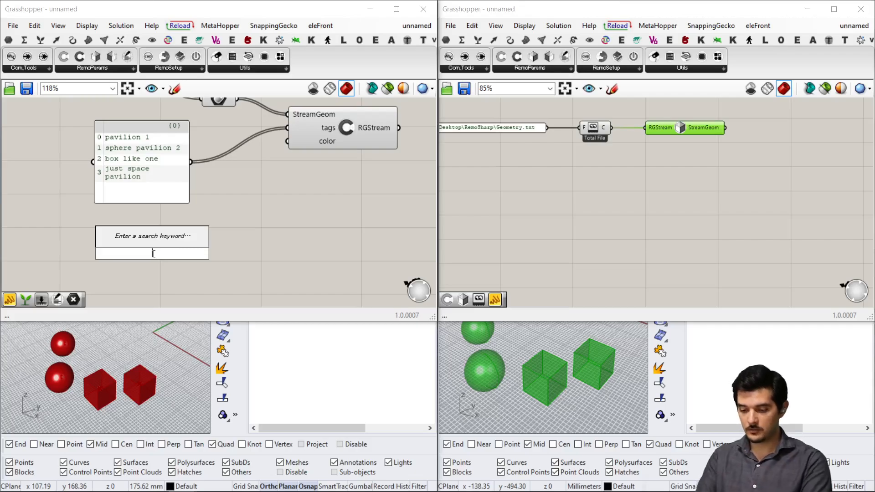
type("swatch")
key("Return")
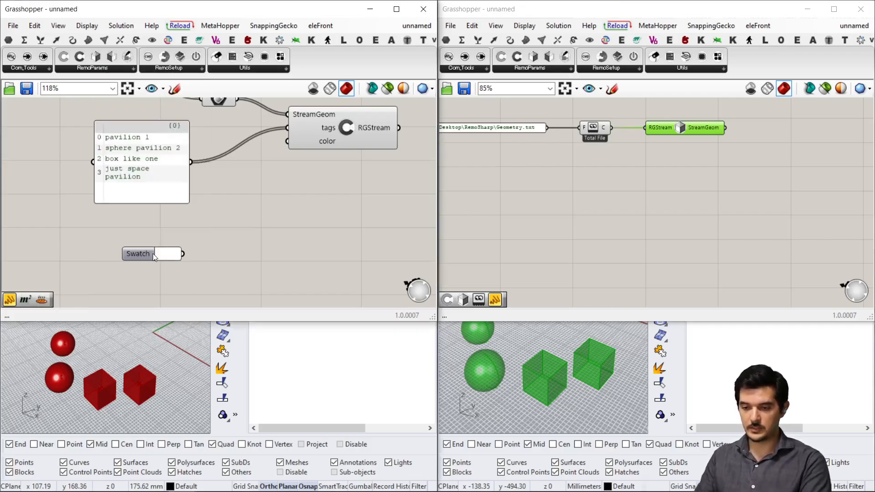
left_click_drag(152, 254, 120, 224)
key("ctrl+c")
key("ctrl+v")
key("ctrl+v")
key("ctrl+v")
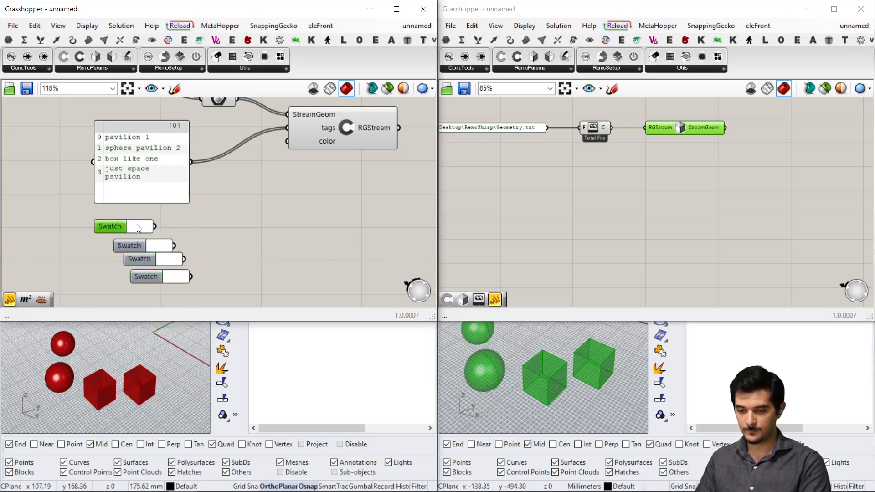
Set the first swatch to magenta, the second to violet and the third to cyan (R 62, G 247, B 255).
left_click(138, 228)
left_click(192, 233)
left_click(159, 245)
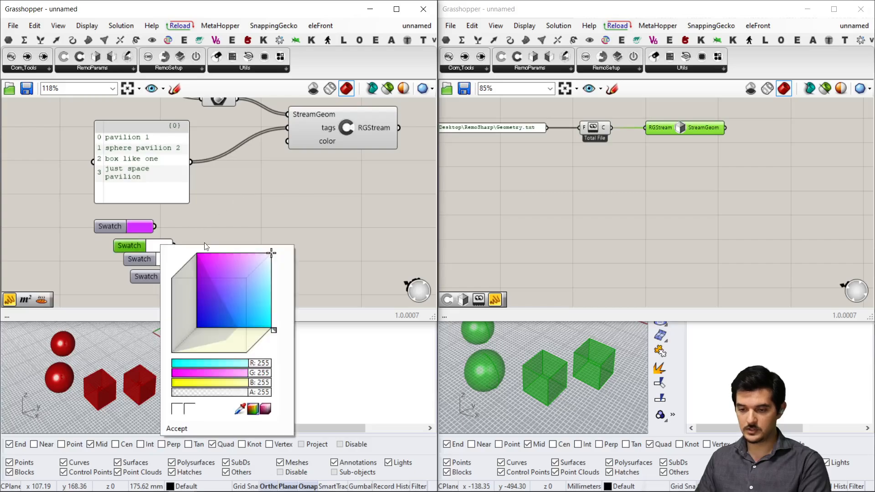
left_click(221, 289)
left_click(239, 215)
left_click(166, 258)
left_click_drag(252, 314, 276, 323)
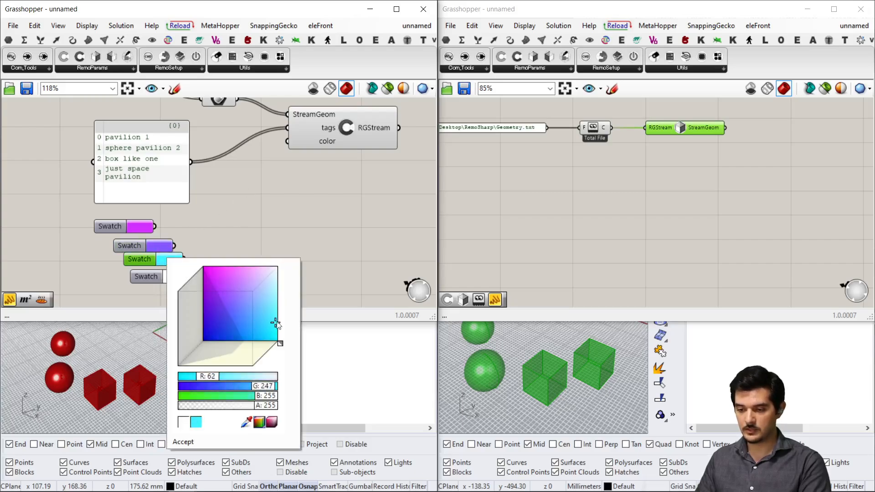
left_click(237, 242)
Add a Merge component beside the colour swatches and wire all four swatches into its data inputs.
double_click(225, 253)
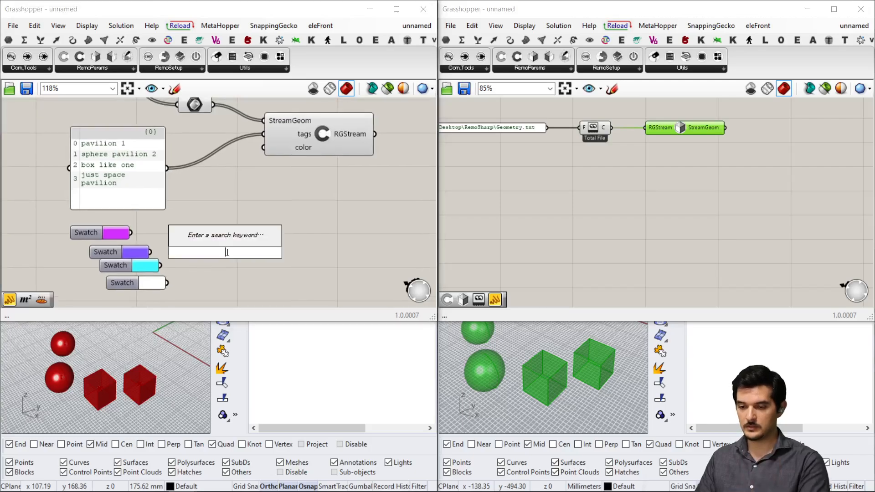
type("m")
key("Up")
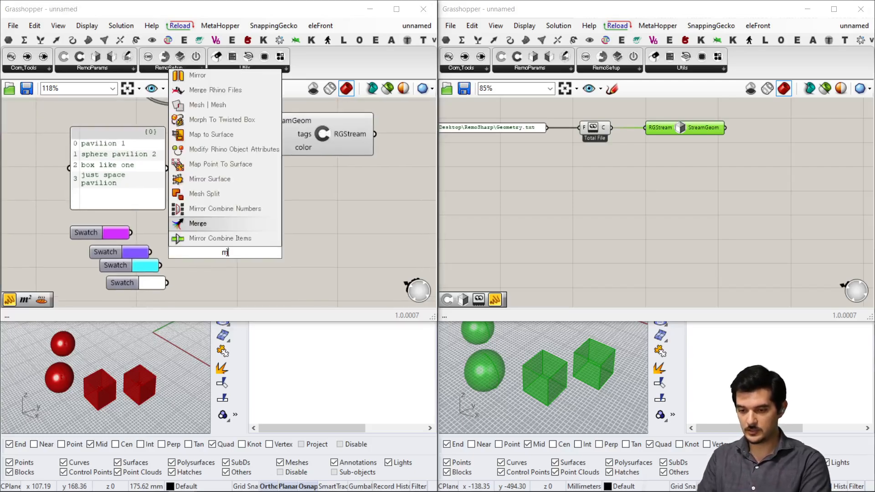
key("Return")
left_click_drag(131, 232, 204, 242)
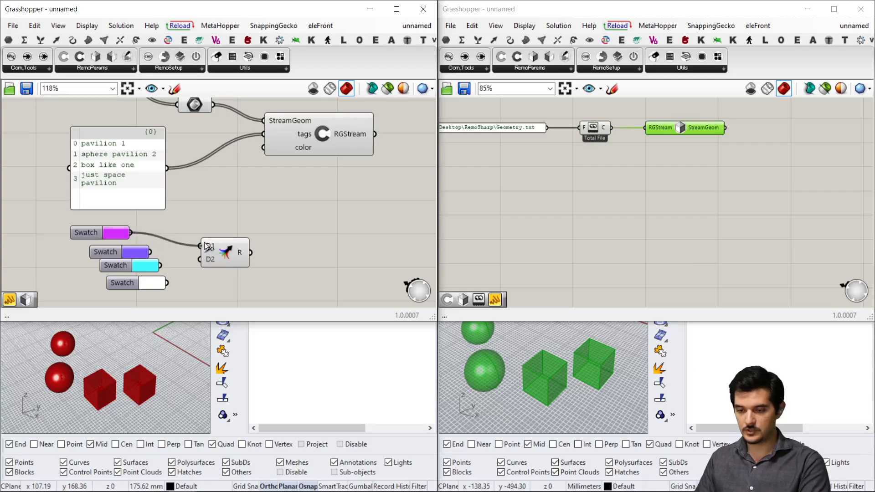
left_click_drag(151, 252, 201, 273)
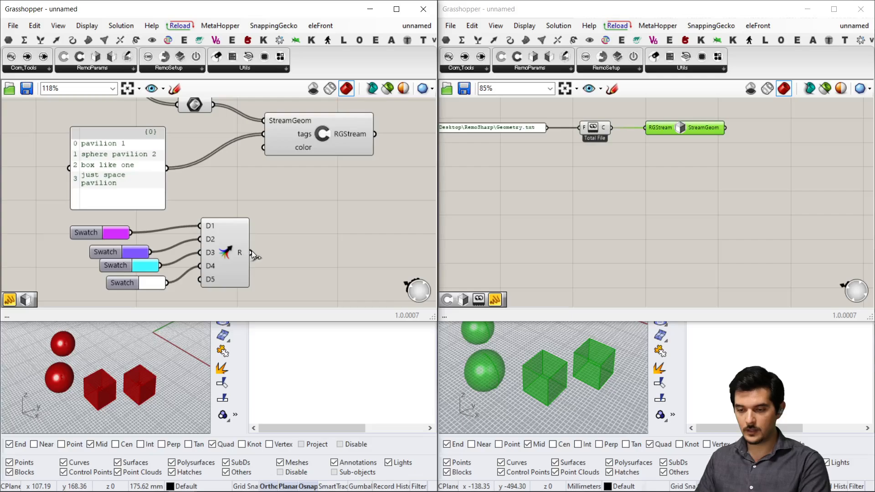
Wire the merged colours into the streamer's color input and shift the streamer to make room for the wires.
left_click_drag(251, 253, 267, 151)
right_click_drag(308, 128, 232, 175)
left_click_drag(234, 176, 274, 176)
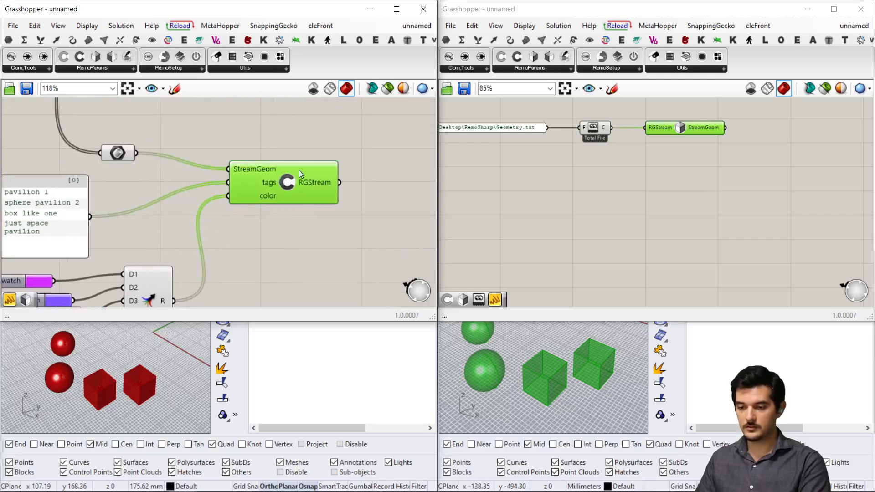
Move the toggle and the WriteToFile component together down beside the ComplexRemoGeomStreamer.
scroll(319, 144, "down", 3)
right_click_drag(319, 145, 234, 225)
scroll(268, 193, "up", 1)
right_click_drag(268, 193, 229, 223)
scroll(230, 205, "down", 2)
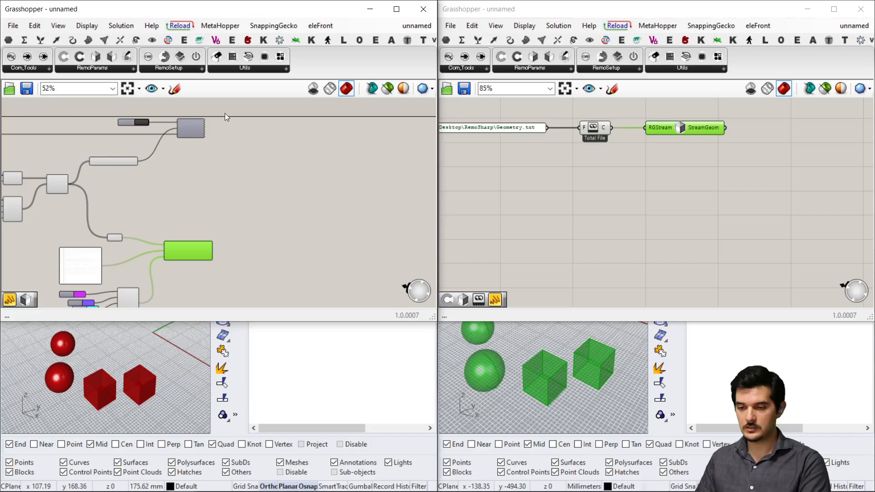
left_click_drag(225, 113, 177, 128)
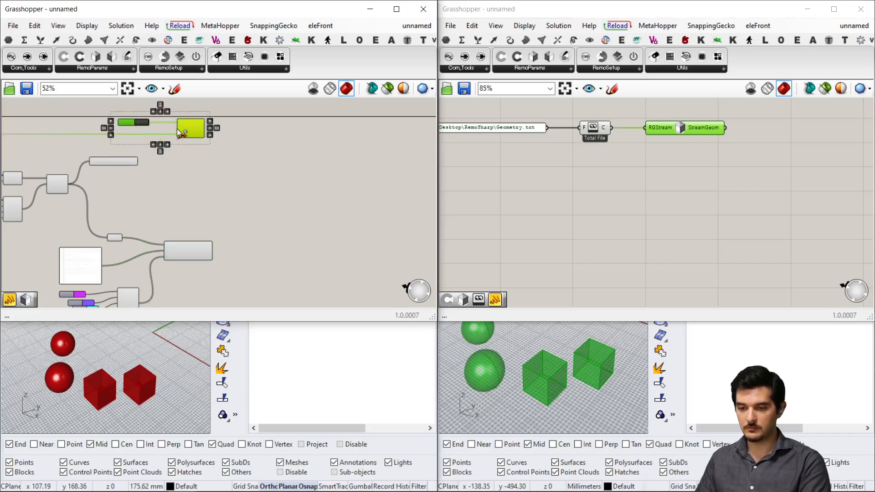
left_click_drag(220, 106, 127, 138)
left_click_drag(202, 133, 260, 236)
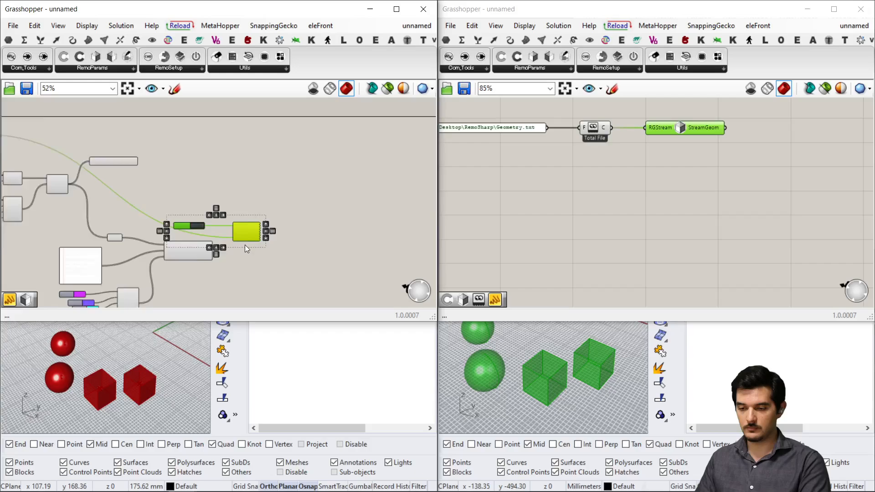
Wire the streamer's RGStream output into the txtContent input of the WriteToFile component.
scroll(258, 207, "up", 3)
right_click_drag(259, 205, 302, 138)
scroll(305, 117, "up", 1)
left_click(302, 139)
left_click_drag(218, 231, 255, 194)
right_click_drag(178, 192, 165, 191)
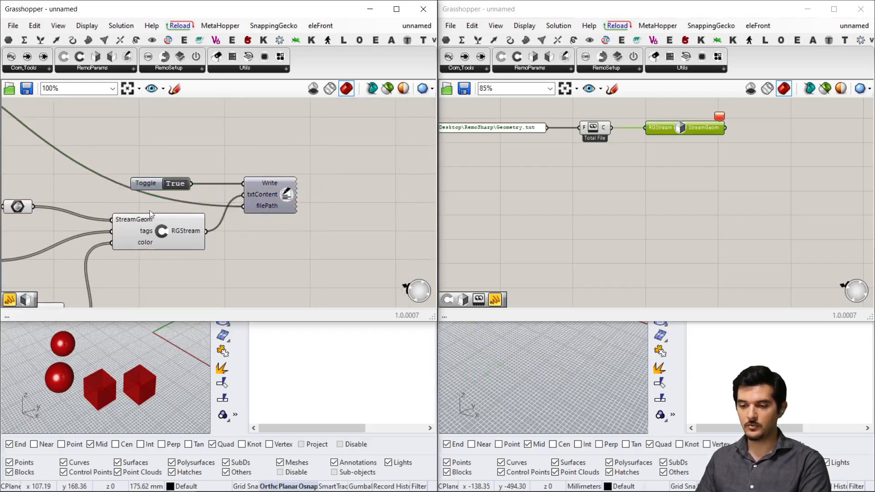
Delete the simple geometry parser attached to the file reader on the second canvas.
right_click_drag(597, 152, 535, 182)
left_click(624, 135)
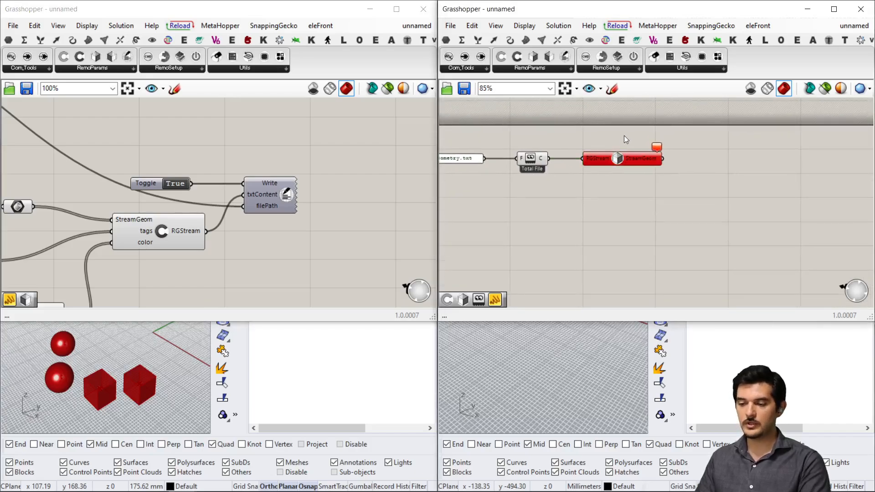
left_click_drag(624, 135, 614, 170)
key("Delete")
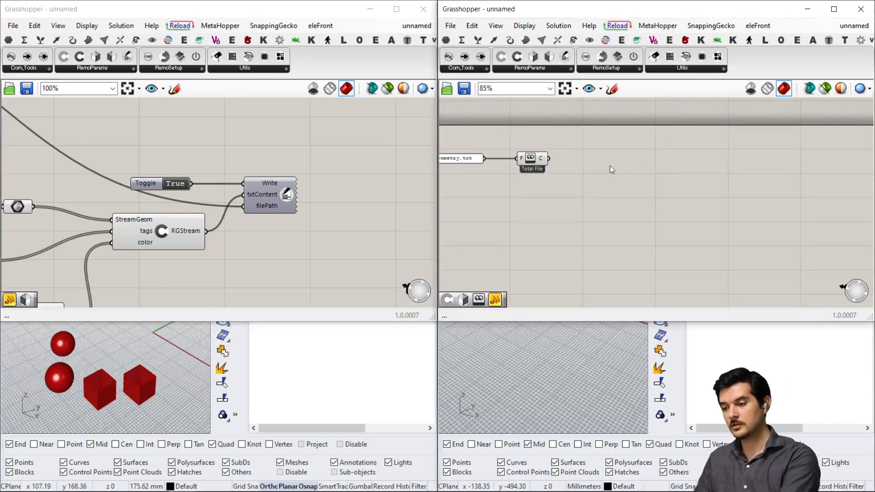
Add a ComplexRemoGeomParser on the second canvas and wire the file reader's content output into its RGStream input.
left_click(546, 69)
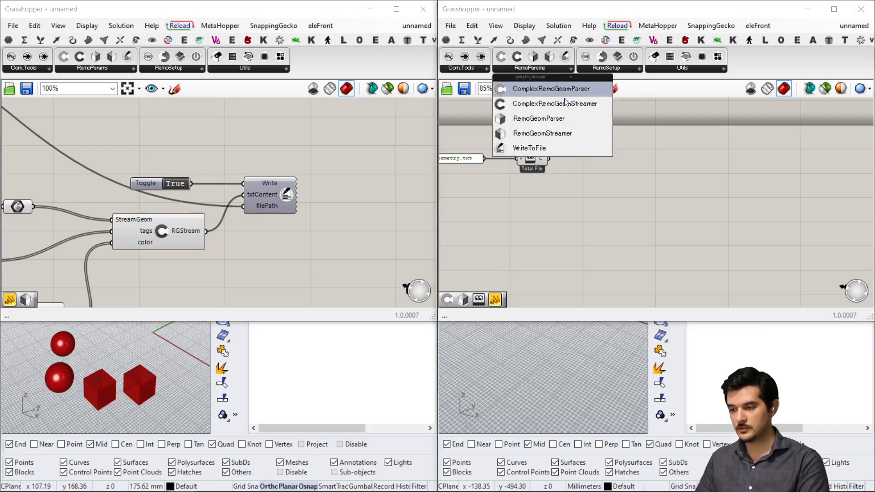
left_click(533, 90)
left_click(643, 184)
right_click_drag(632, 185, 553, 178)
scroll(522, 160, "up", 1)
right_click_drag(502, 160, 518, 166)
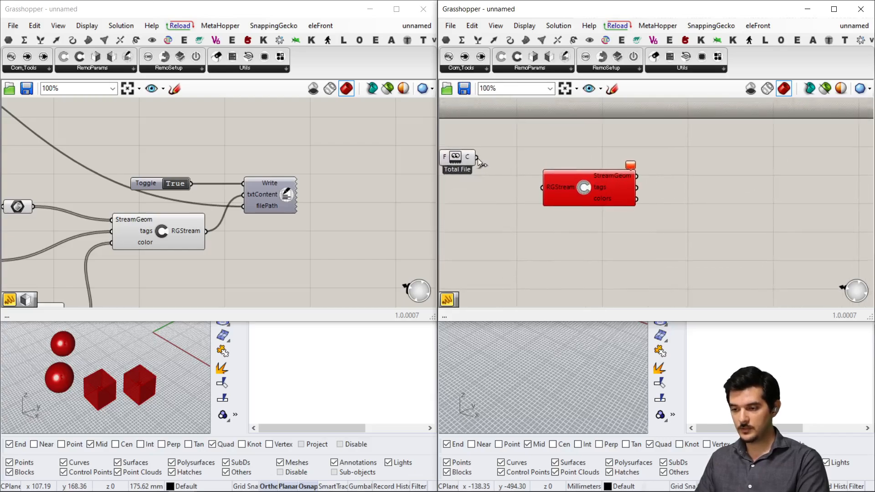
left_click_drag(478, 157, 545, 187)
left_click_drag(621, 179, 615, 193)
right_click_drag(615, 194, 610, 190)
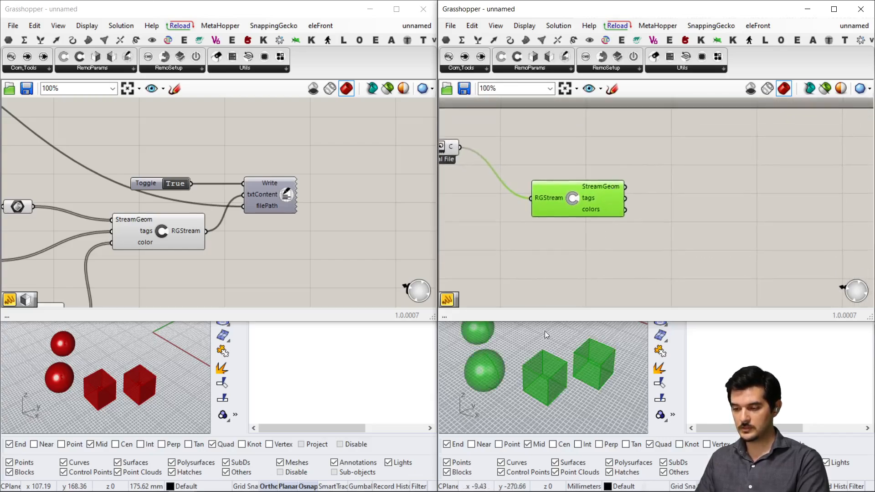
left_click(546, 330)
left_click_drag(552, 322, 551, 322)
left_click(676, 262)
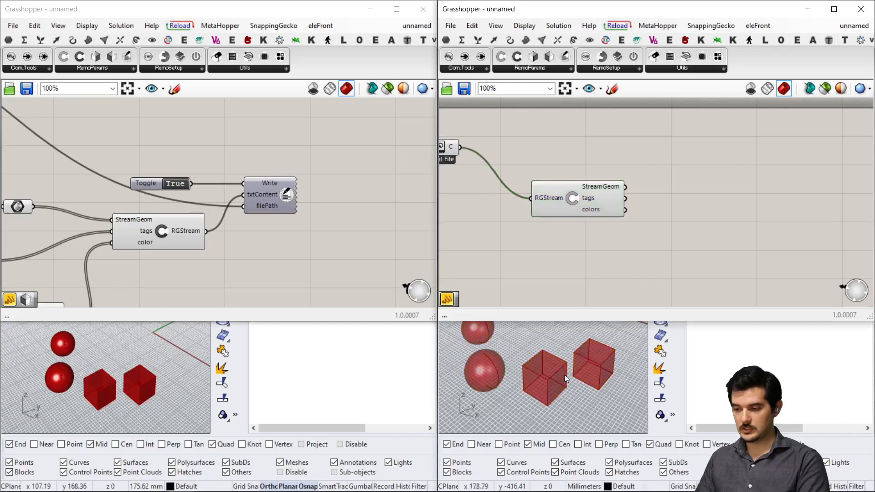
Add a Custom Preview component beside the ComplexRemoGeomParser.
scroll(527, 357, "down", 5)
scroll(542, 360, "up", 5)
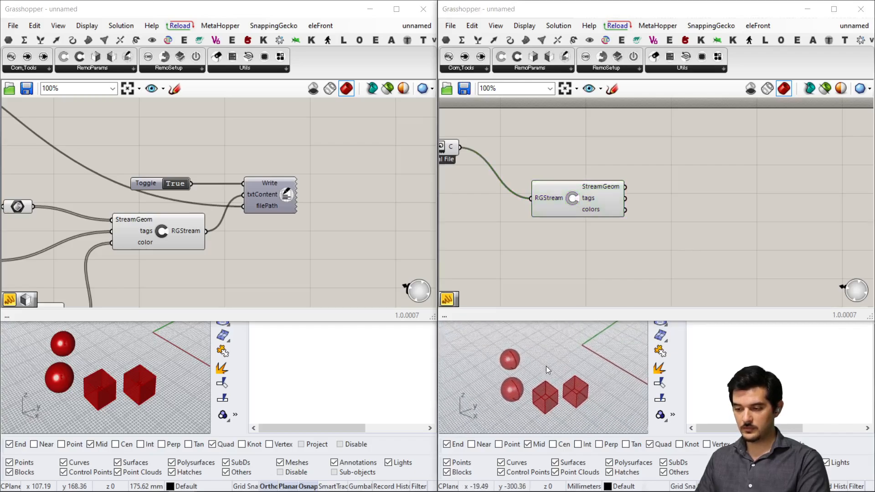
double_click(680, 160)
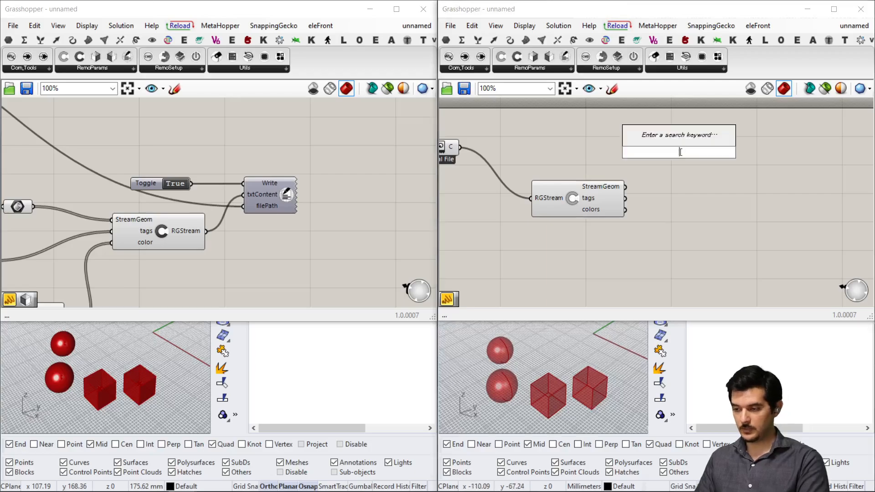
type("pre")
key("Up")
key("Up")
key("Up")
key("Up")
key("Up")
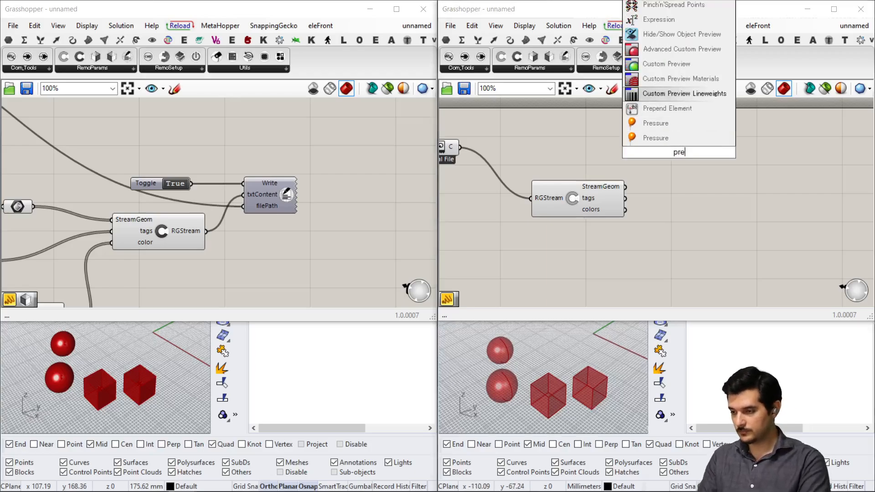
key("Return")
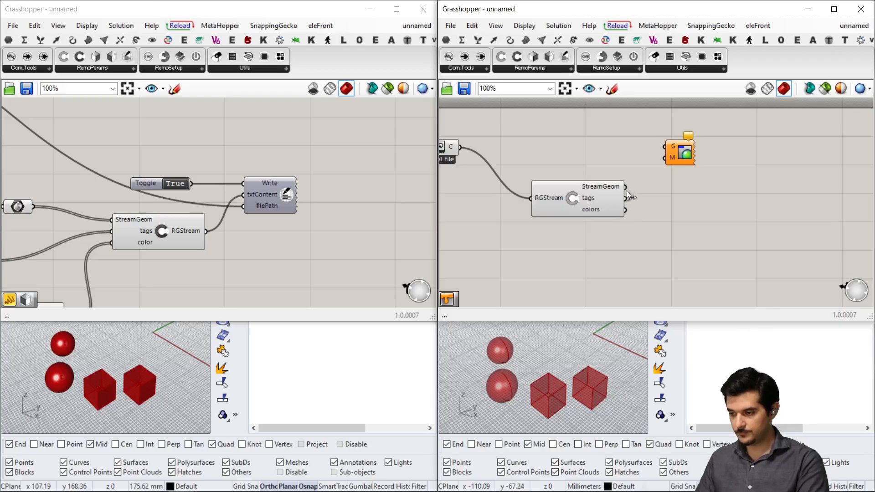
Wire the parser's StreamGeom output into the preview's G input and its colors output into the M input.
left_click_drag(626, 187, 666, 147)
left_click_drag(625, 210, 703, 186)
left_click(653, 268)
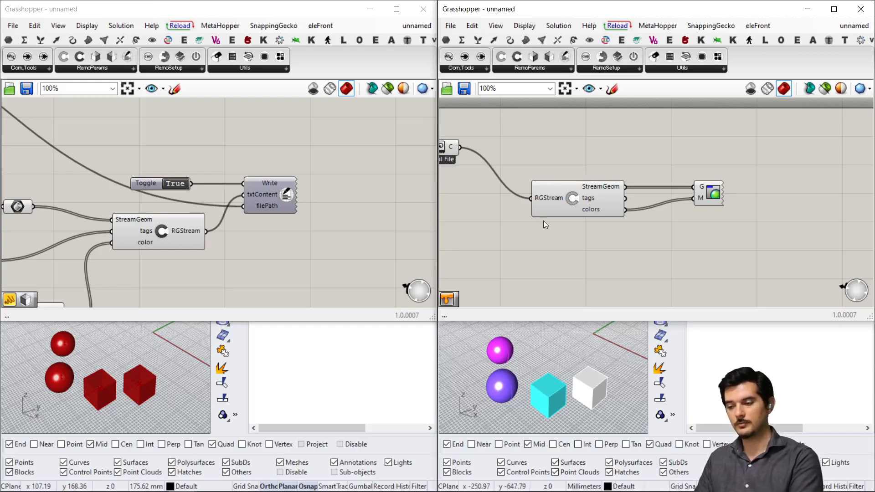
Add an empty panel below the Custom Preview and wire the parser's tags output into it.
double_click(638, 218)
type("/")
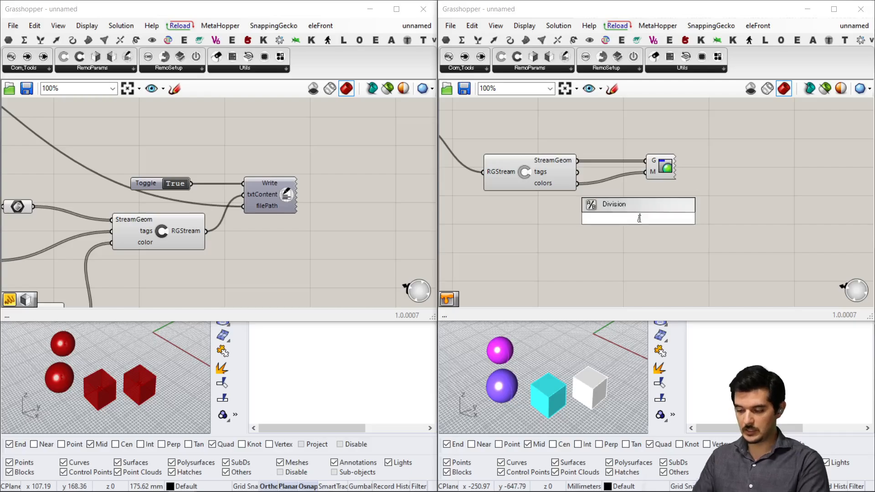
type("/")
key("Return")
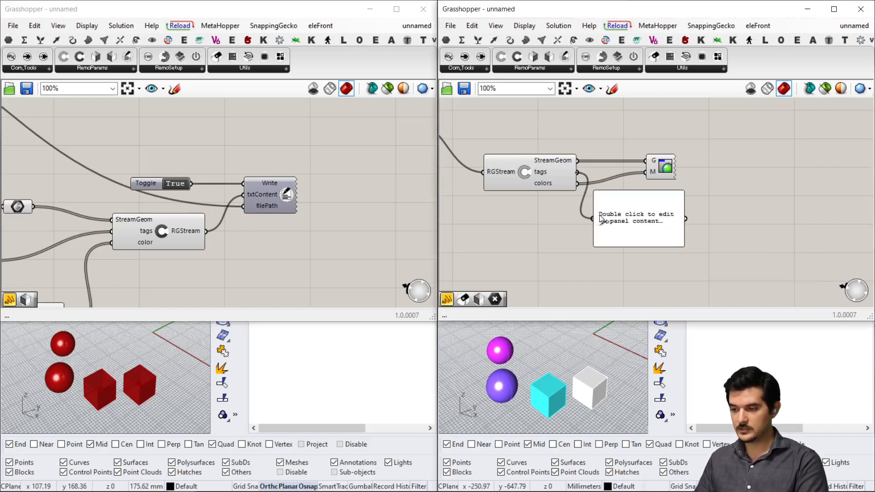
left_click_drag(599, 214, 601, 216)
left_click_drag(621, 223, 655, 224)
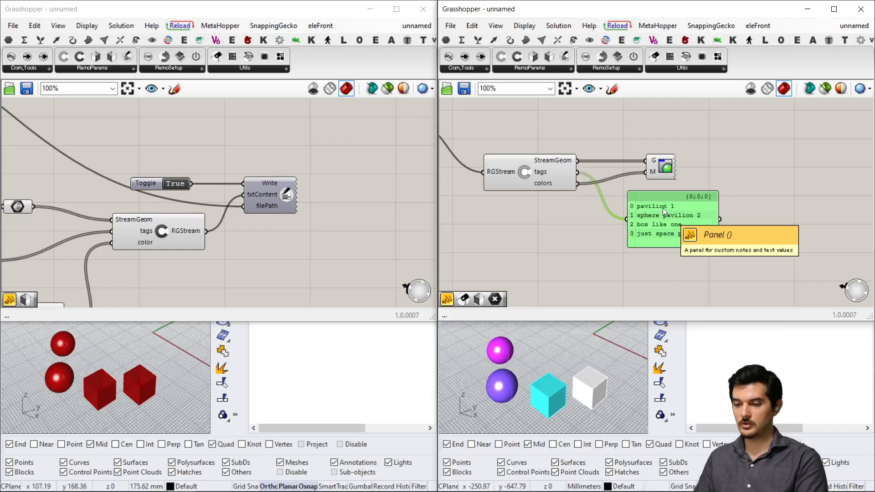
Move the panel showing the received tags above the Custom Preview component.
right_click_drag(679, 177, 657, 175)
left_click(698, 137)
left_click_drag(660, 218, 670, 123)
right_click_drag(672, 132, 669, 190)
left_click_drag(654, 186, 661, 173)
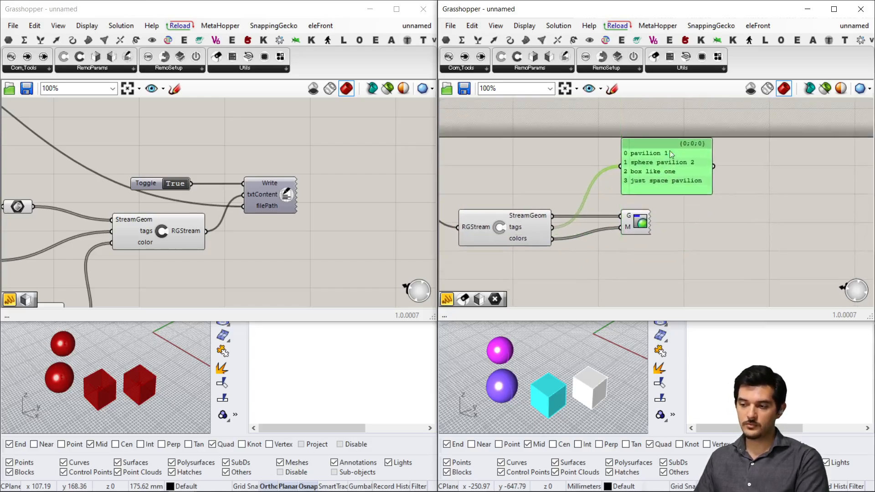
Place a GetObjByTag component below the Custom Preview on the second canvas.
left_click(660, 70)
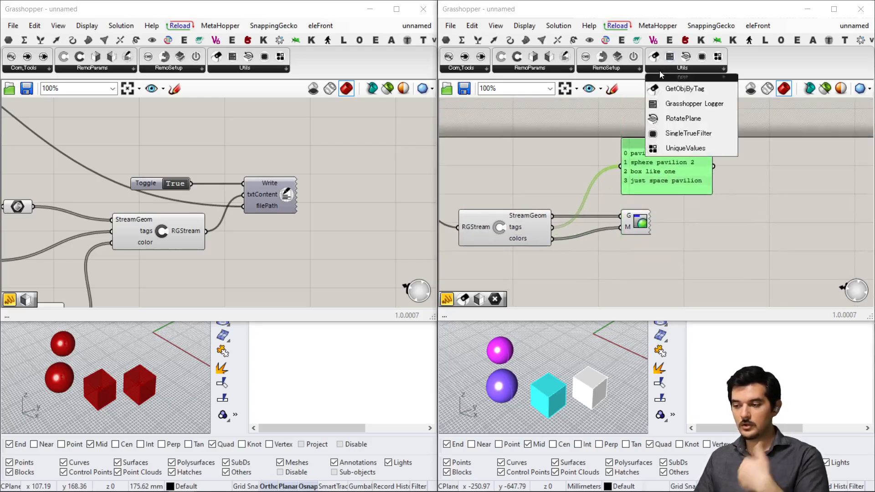
left_click(680, 88)
left_click(660, 255)
right_click_drag(661, 255, 706, 169)
left_click_drag(697, 204, 696, 217)
Wire the parser's StreamGeom, tags and colors outputs into the objs, tags and colors inputs of GetObjByTag.
left_click_drag(591, 133, 661, 197)
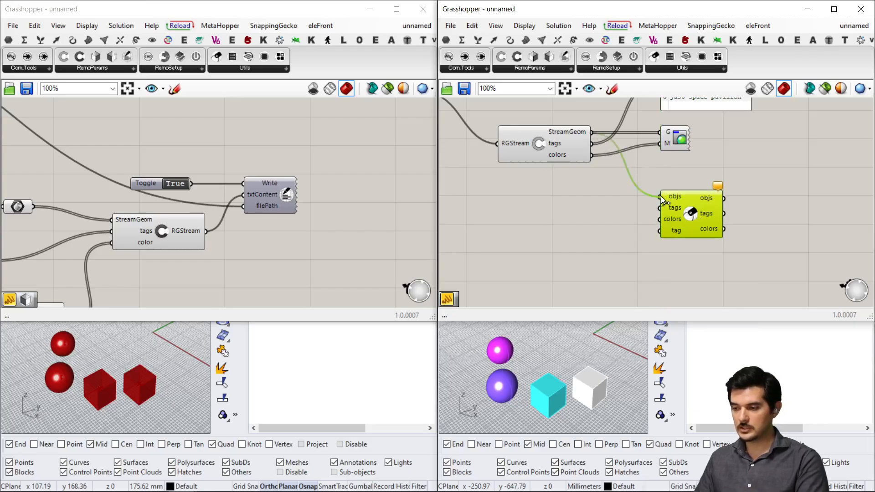
left_click_drag(592, 155, 660, 219)
right_click_drag(573, 263, 549, 232)
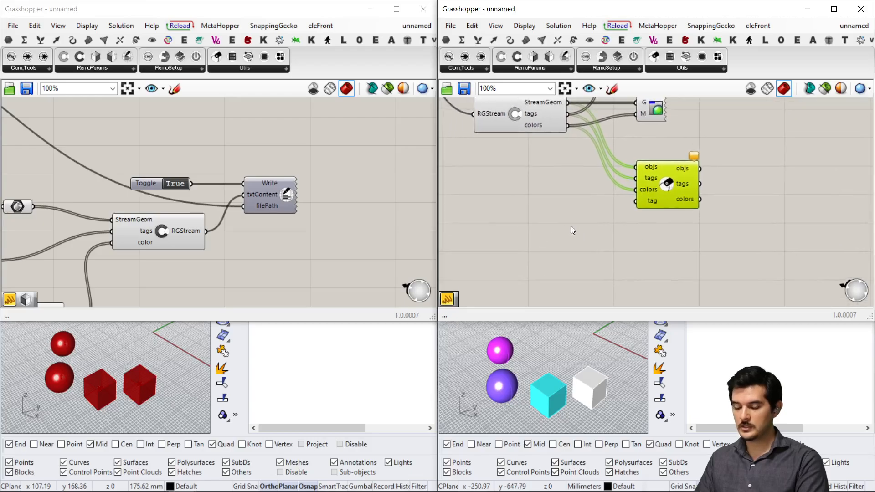
Add a panel containing "box line one" and wire it into the tag input of GetObjByTag.
double_click(570, 226)
scroll(577, 182, "down", 2)
scroll(615, 159, "up", 2)
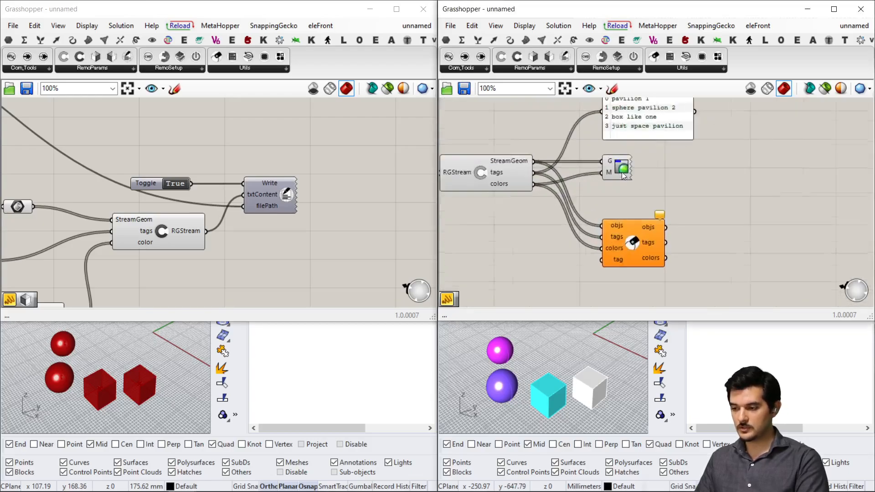
scroll(624, 175, "up", 1)
right_click_drag(627, 142, 620, 162)
scroll(613, 214, "down", 2)
right_click_drag(613, 216, 627, 180)
scroll(555, 250, "up", 1)
right_click_drag(555, 249, 548, 238)
double_click(548, 238)
type("//box o")
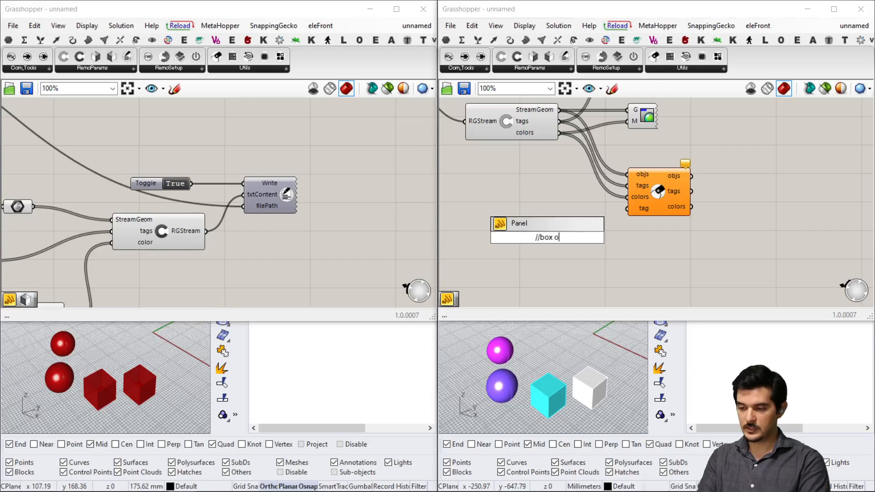
key("BackSpace")
type("line one")
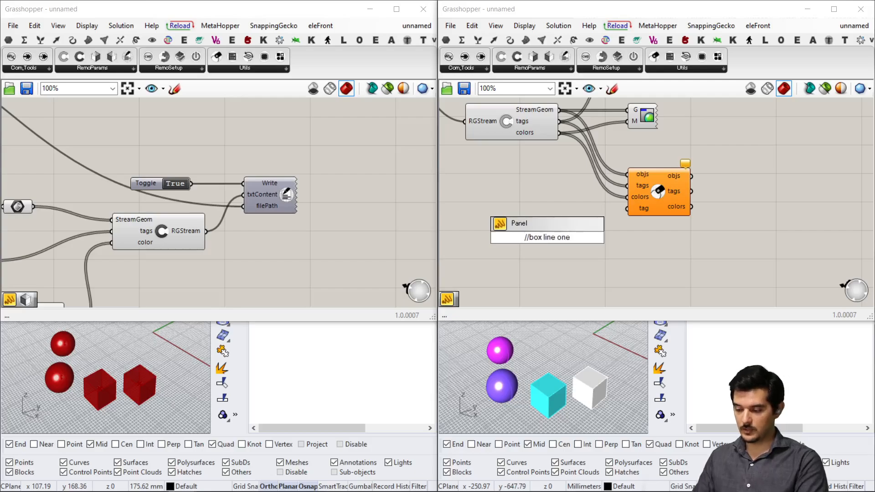
key("Return")
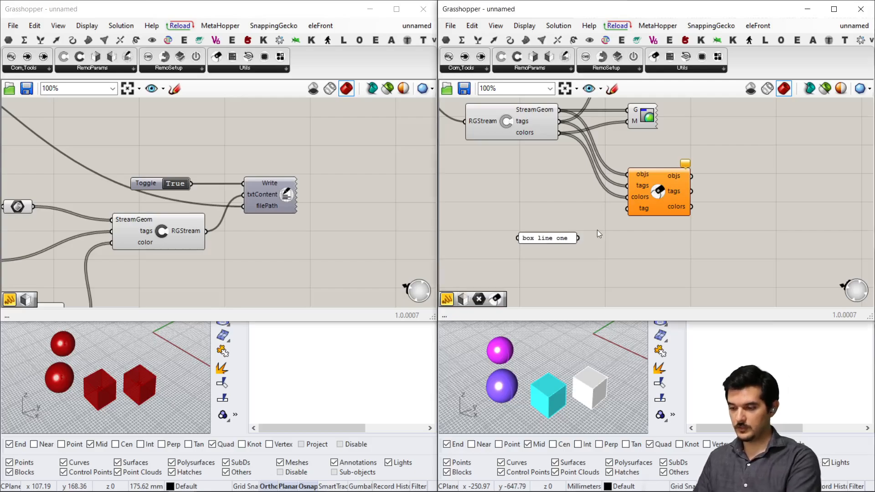
right_click_drag(597, 230, 595, 235)
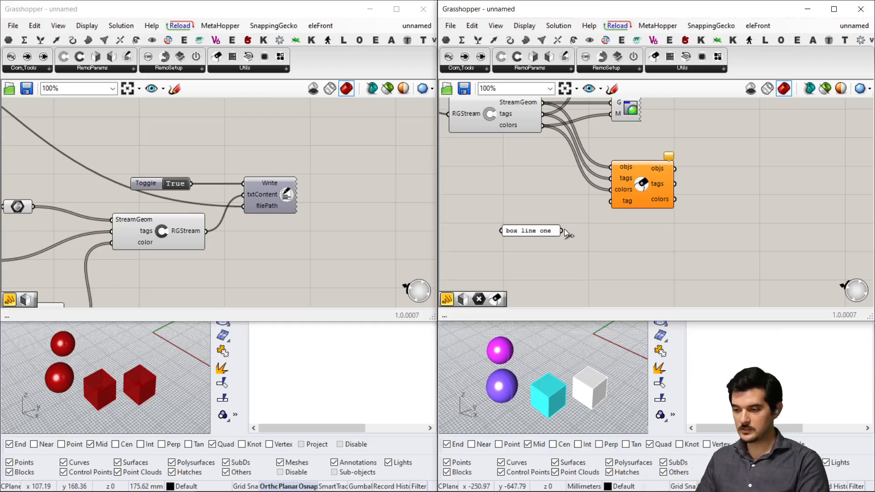
left_click_drag(561, 231, 611, 201)
Delete the Custom Preview component connected to the parser.
right_click_drag(695, 187, 569, 260)
left_click(570, 204)
right_click_drag(571, 207, 620, 229)
left_click(570, 181)
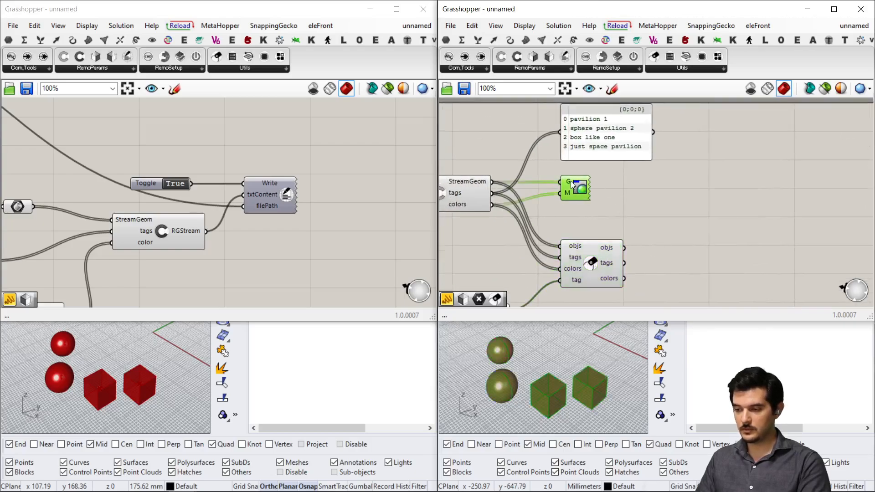
key("Delete")
right_click_drag(579, 184, 620, 190)
Turn off the viewport preview of the ComplexRemoGeomParser.
left_click(479, 186)
middle_click(479, 187)
left_click(514, 158)
scroll(640, 193, "down", 2)
scroll(602, 228, "up", 2)
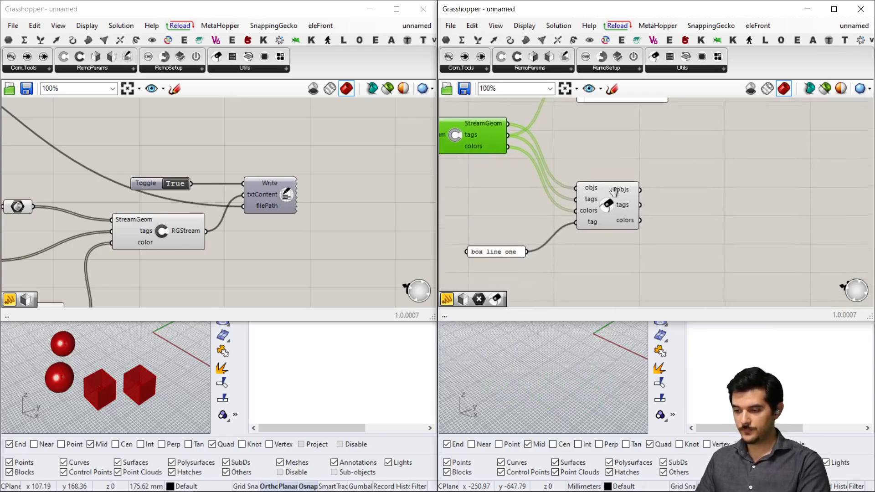
scroll(511, 239, "up", 1)
right_click_drag(540, 219, 564, 256)
right_click_drag(600, 208, 613, 186)
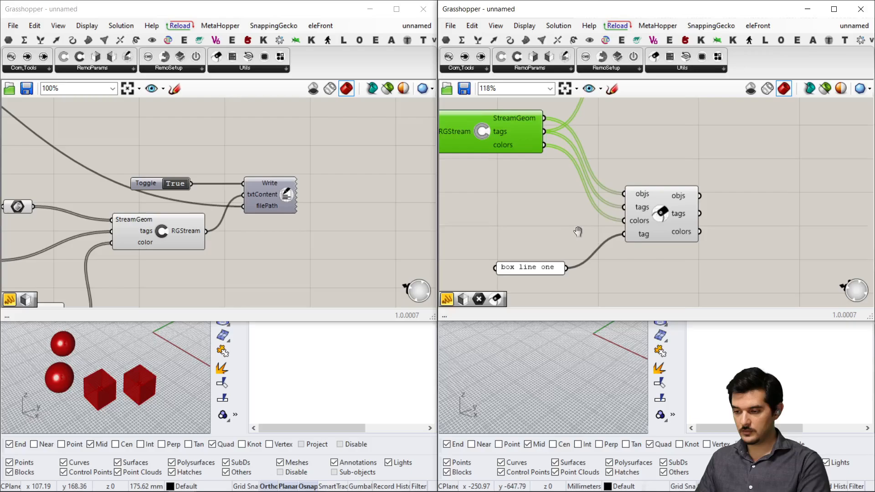
Correct the tag panel's text to "box like one" and select GetObjByTag to highlight the matching geometry in the viewport.
double_click(528, 266)
left_click(481, 216)
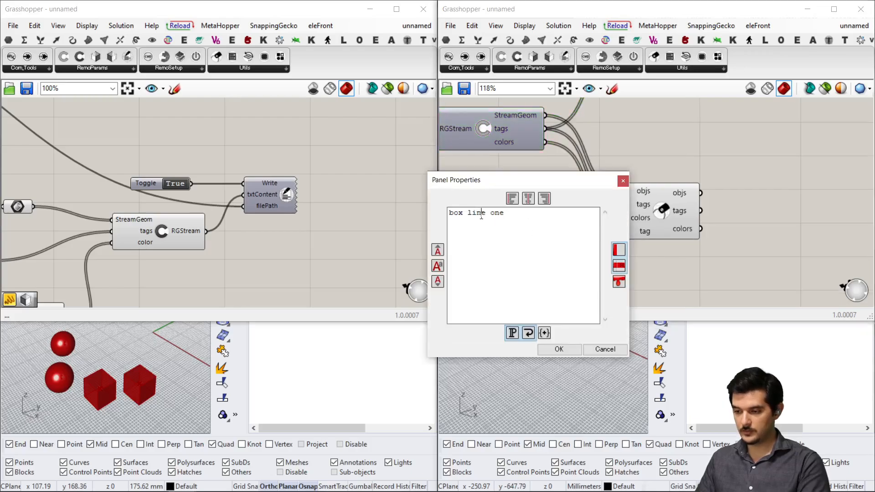
key("shift+Left")
type("k")
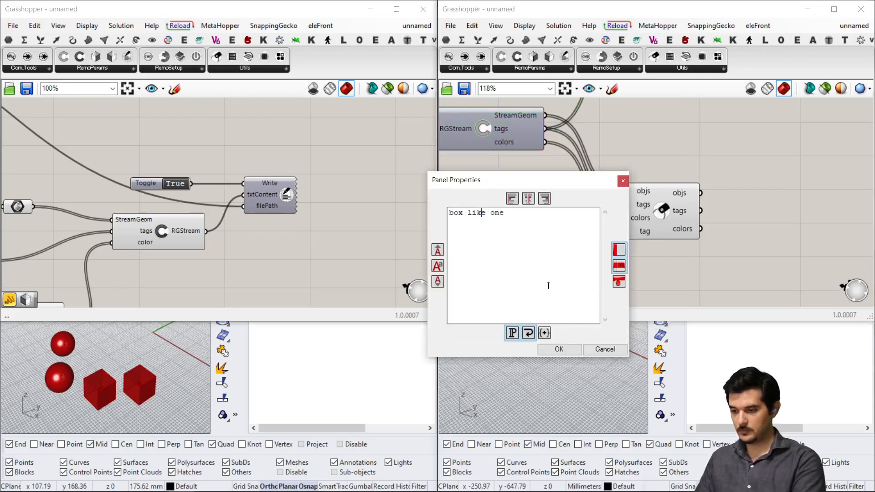
left_click(558, 349)
right_click_drag(683, 232, 641, 169)
left_click(630, 202)
right_click_drag(563, 192, 566, 233)
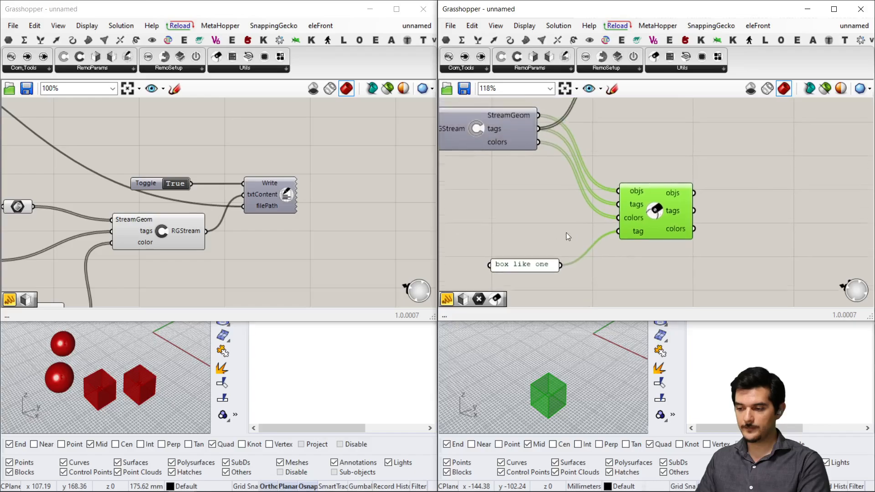
Set the tag panel's text to "pavilion 1" and briefly select GetObjByTag to highlight the matching geometry in the viewport.
scroll(566, 232, "down", 1)
right_click_drag(584, 175, 571, 232)
scroll(629, 138, "up", 2)
scroll(631, 130, "down", 3)
right_click_drag(642, 194, 626, 152)
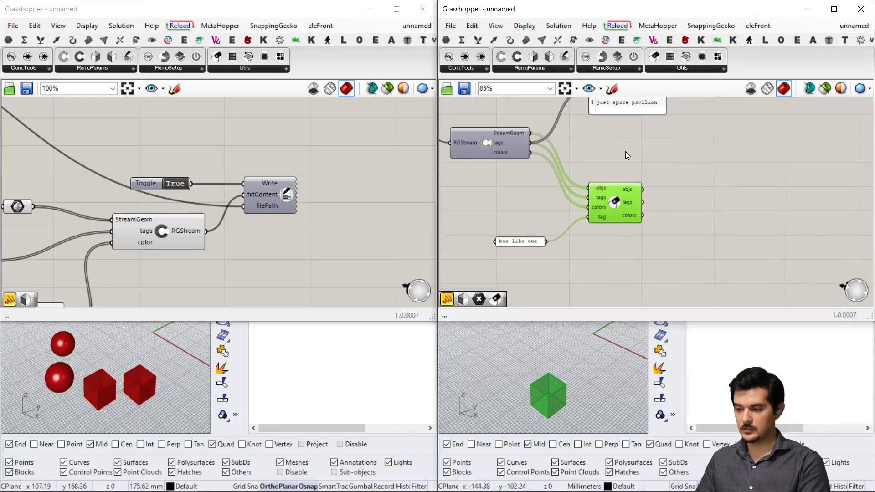
scroll(604, 195, "up", 2)
double_click(492, 258)
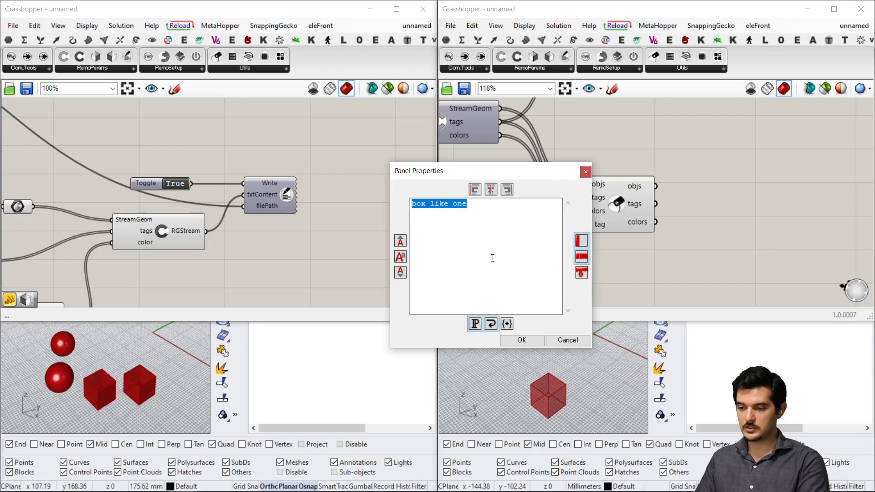
type("pavili")
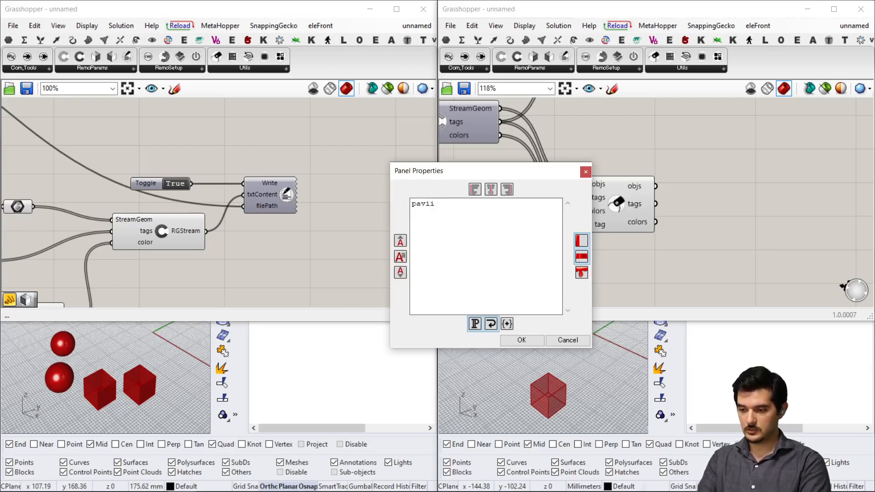
type("on 1")
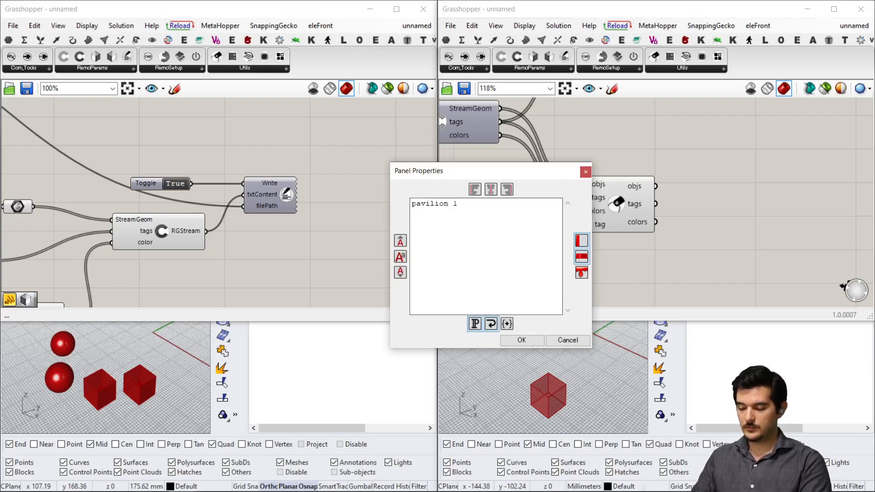
left_click(522, 340)
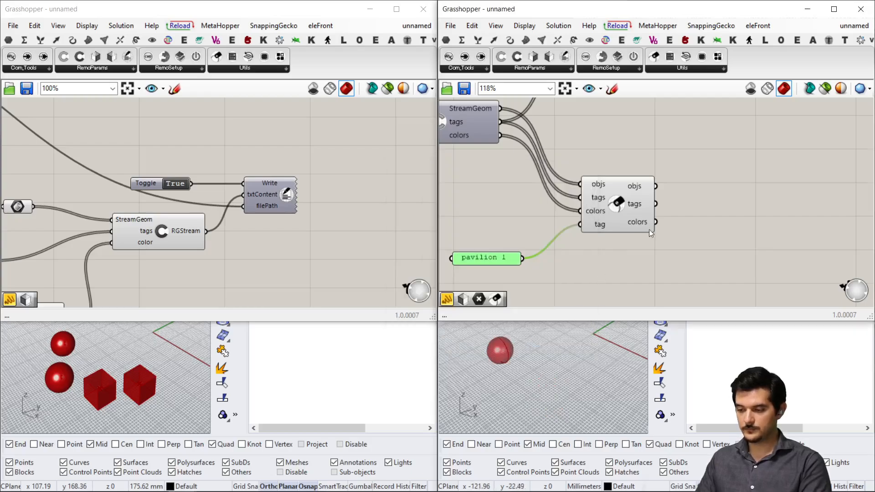
scroll(643, 226, "down", 2)
scroll(636, 222, "down", 1)
left_click_drag(621, 160, 584, 242)
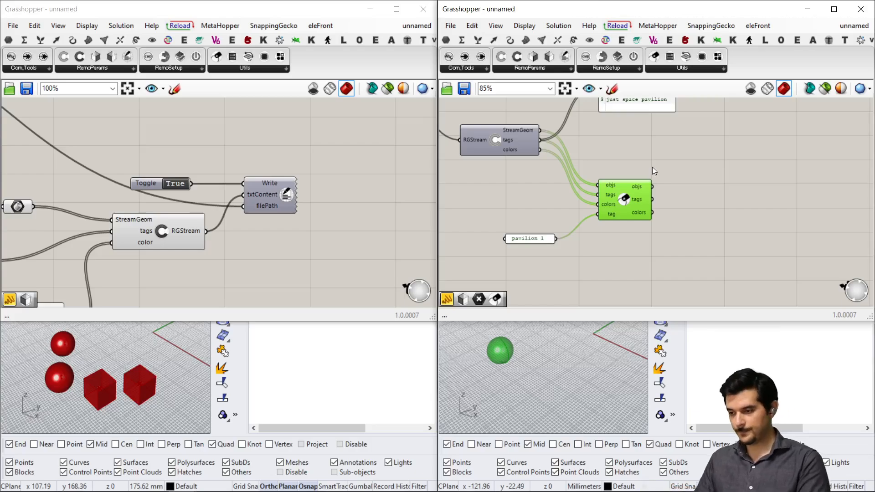
left_click(640, 168)
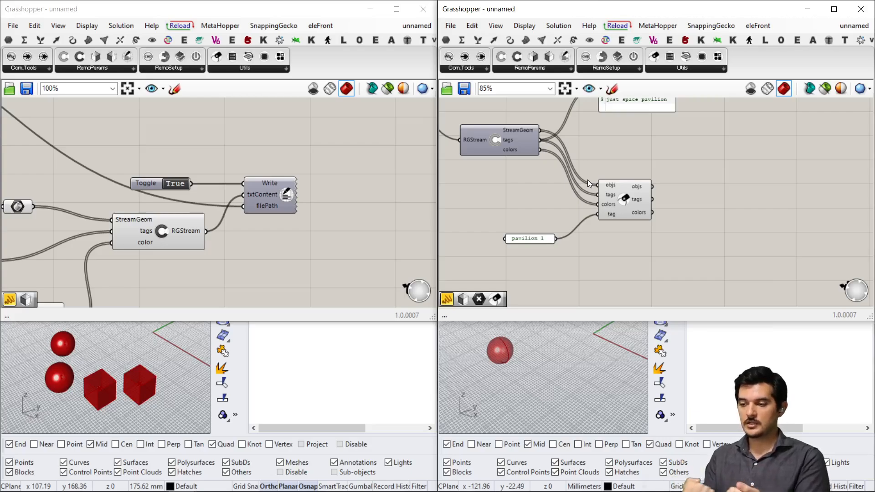
Examine the receiving definition from the Geometry.txt file path panel and file reader through to the parser and GetObjByTag.
scroll(587, 178, "down", 5)
scroll(531, 198, "up", 5)
right_click_drag(458, 142, 608, 192)
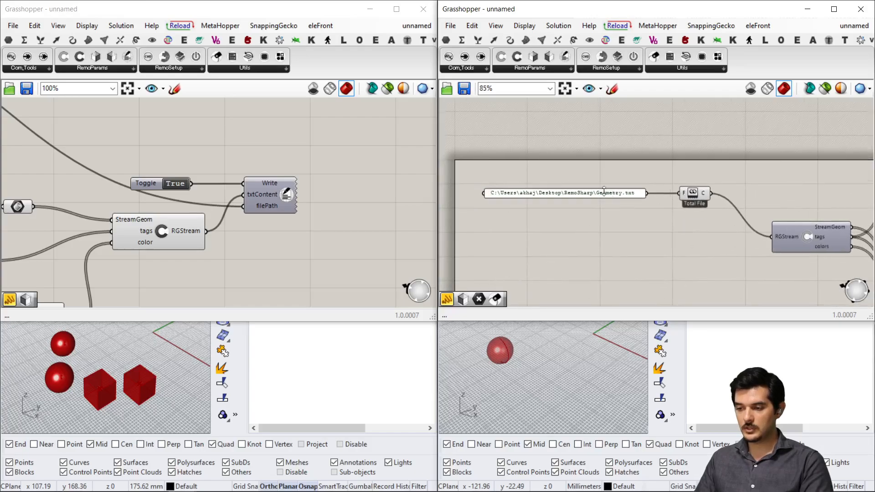
scroll(608, 192, "up", 2)
left_click_drag(600, 163, 554, 236)
left_click(573, 233)
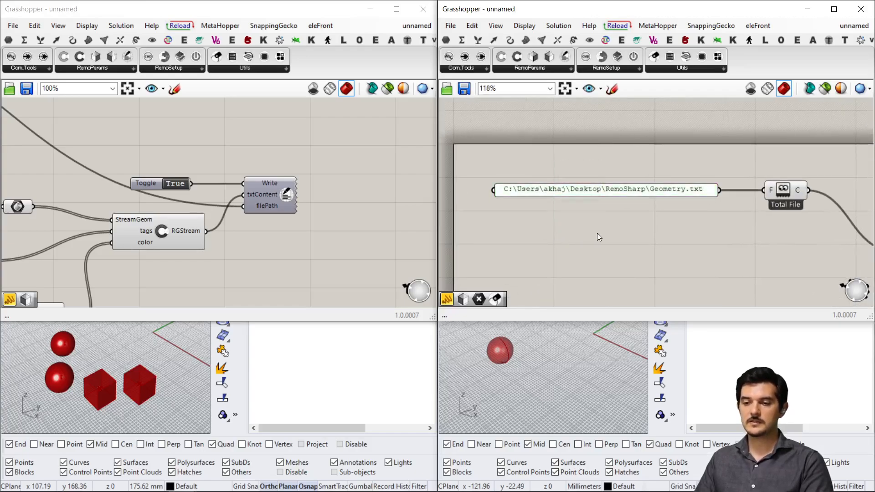
right_click_drag(597, 233, 552, 209)
scroll(552, 208, "down", 4)
right_click_drag(636, 191, 619, 184)
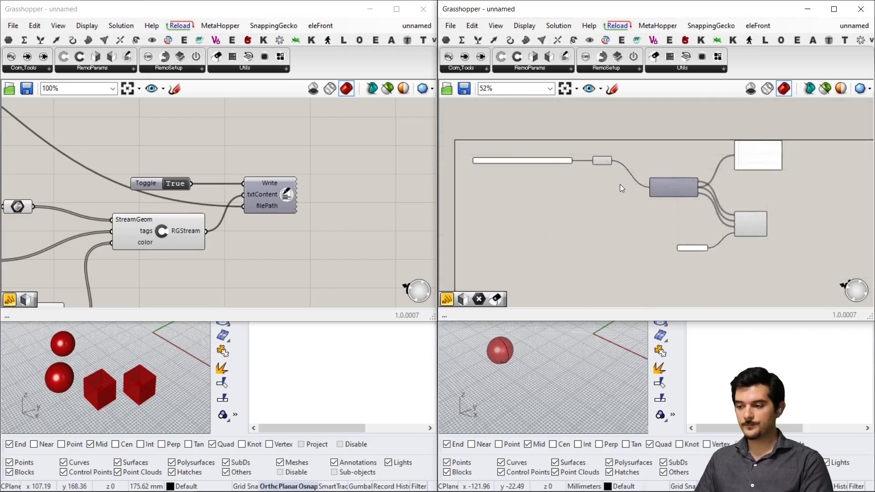